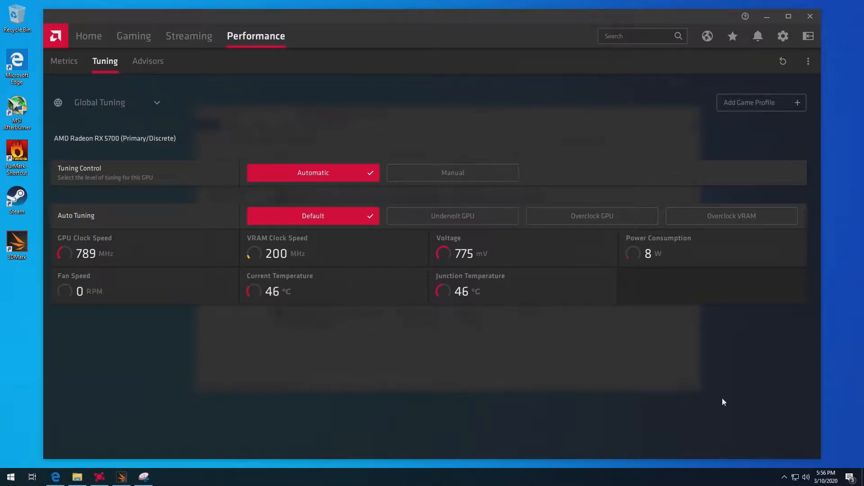
Switch to 3DMark and run a custom Time Spy benchmark with the default GPU tuning.
{"action": "left_click", "coordinate": [121, 477]}
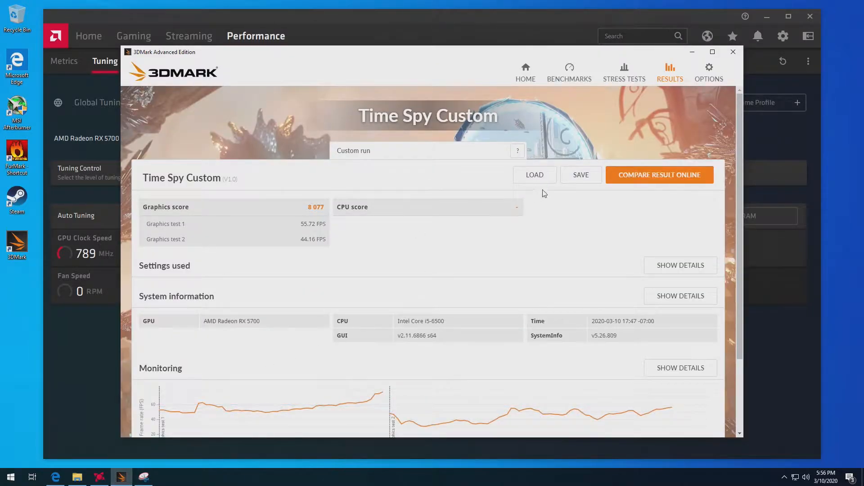
{"action": "left_click", "coordinate": [585, 80]}
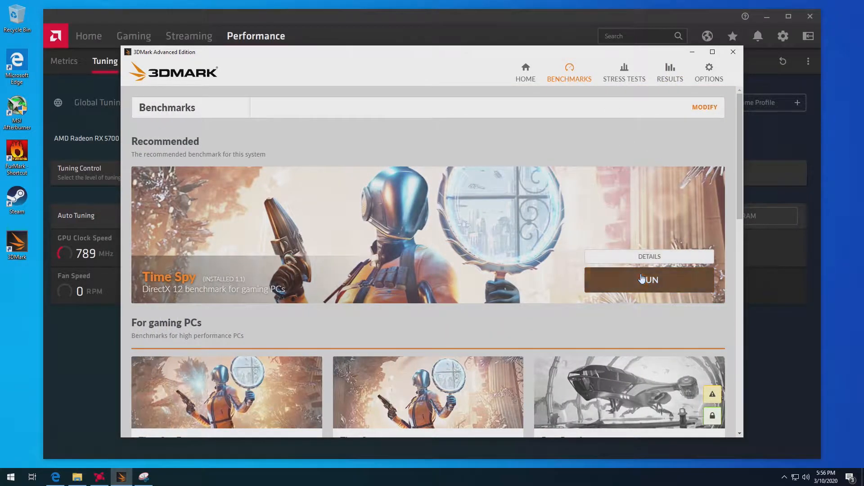
{"action": "scroll", "coordinate": [540, 315], "scroll_direction": "down", "scroll_amount": 2}
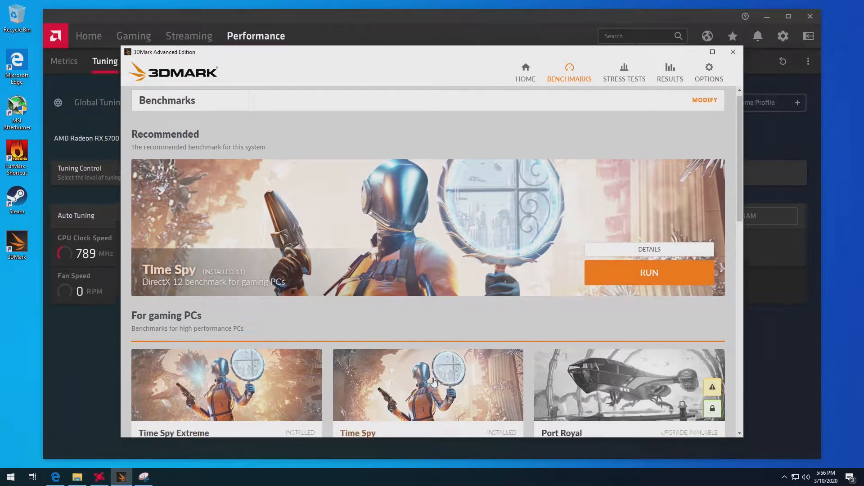
{"action": "left_click", "coordinate": [438, 306]}
{"action": "left_click", "coordinate": [633, 199]}
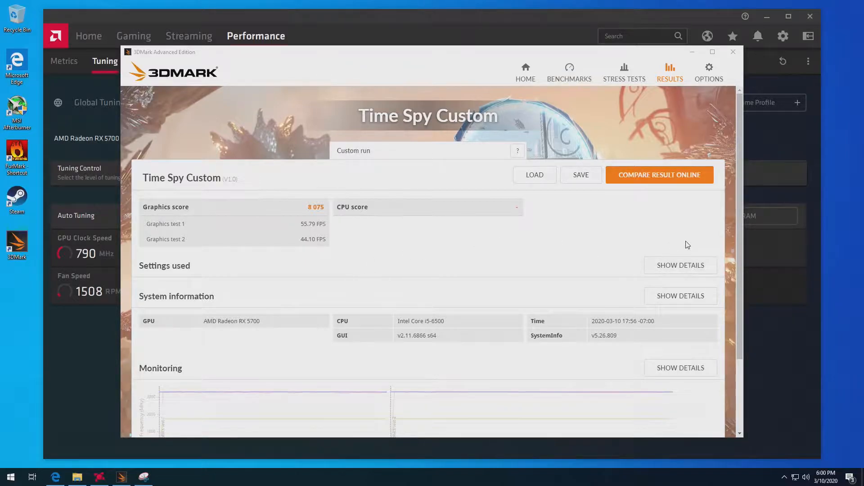
In Radeon Software, set tuning control to Manual, enable GPU tuning with advanced control, and raise the maximum frequency to 1850 MHz.
{"action": "left_click", "coordinate": [794, 291]}
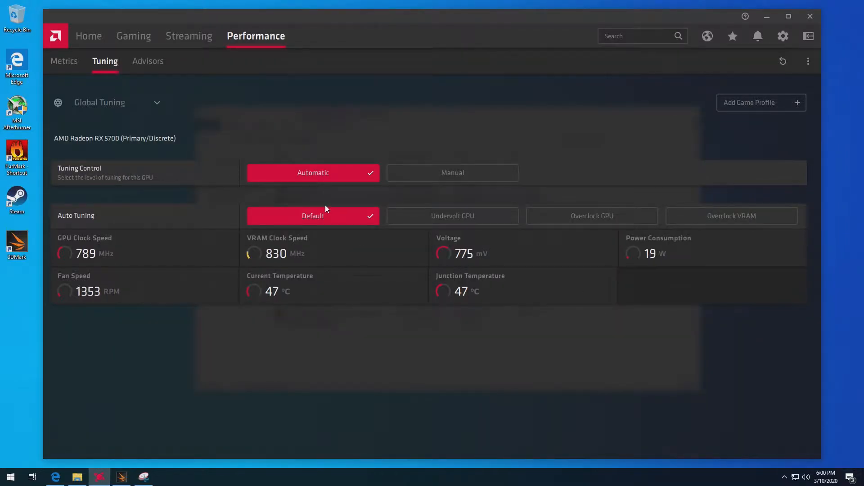
{"action": "left_click", "coordinate": [430, 173]}
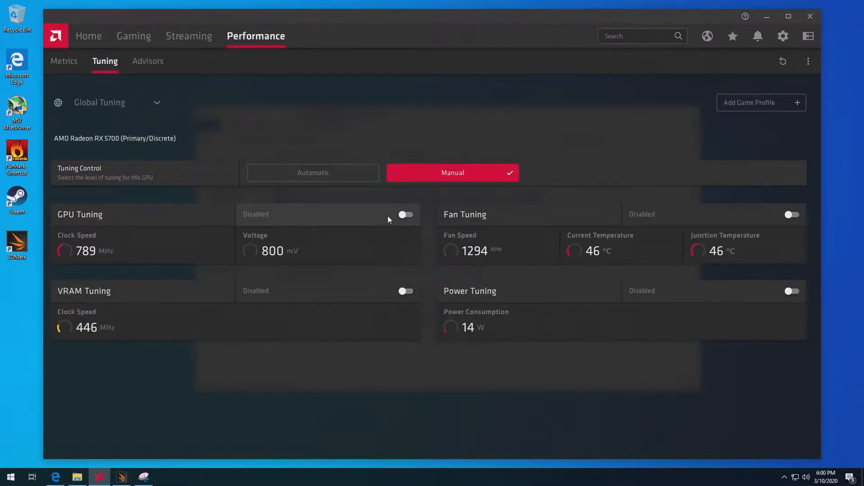
{"action": "left_click", "coordinate": [402, 214]}
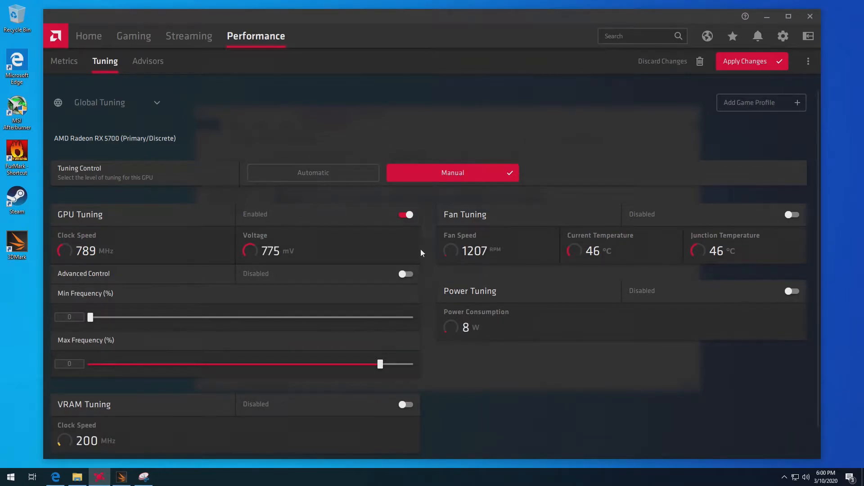
{"action": "left_click", "coordinate": [405, 273]}
{"action": "scroll", "coordinate": [352, 252], "scroll_direction": "down", "scroll_amount": 2}
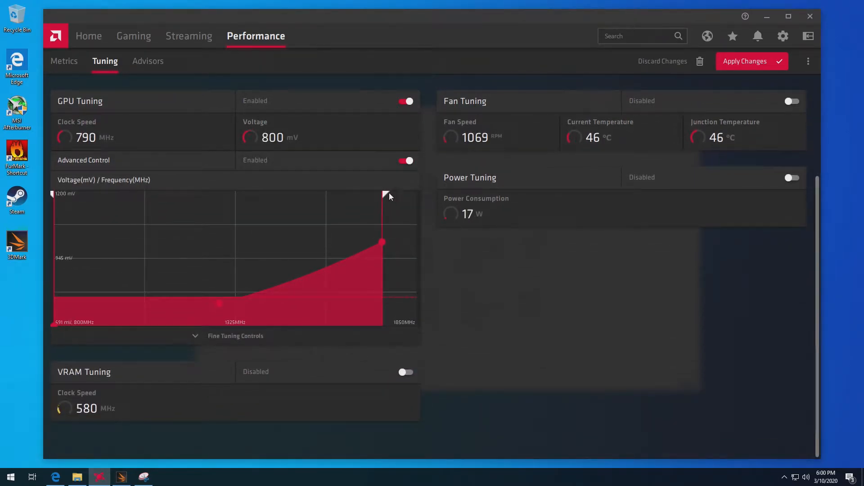
{"action": "left_click_drag", "start_coordinate": [388, 193], "coordinate": [453, 206]}
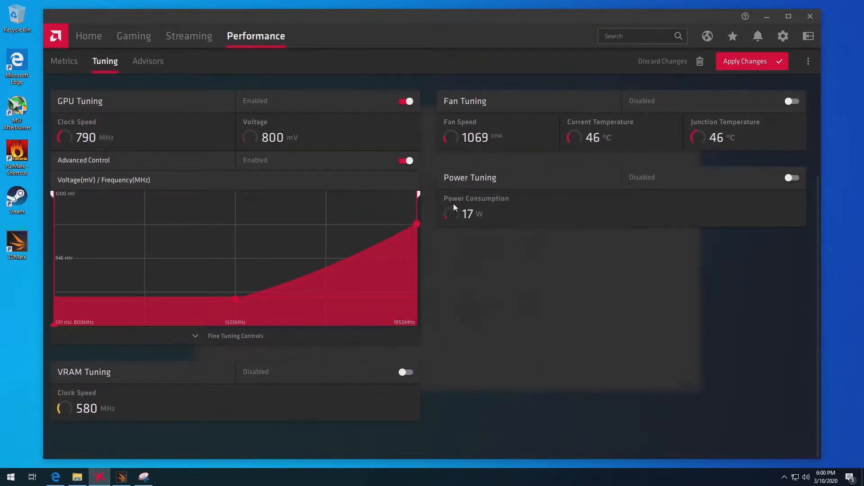
Enable power tuning, set the power limit to 20%, and apply the tuning changes.
{"action": "left_click", "coordinate": [793, 177]}
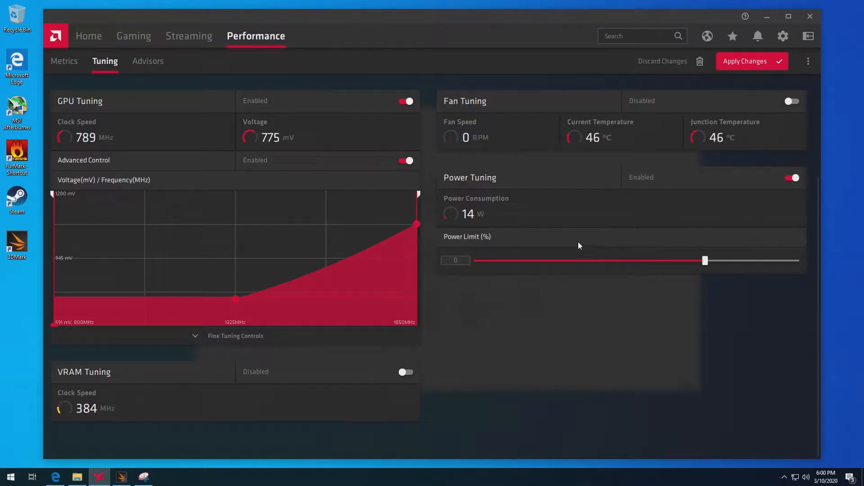
{"action": "left_click", "coordinate": [468, 261]}
{"action": "type", "text": "20"}
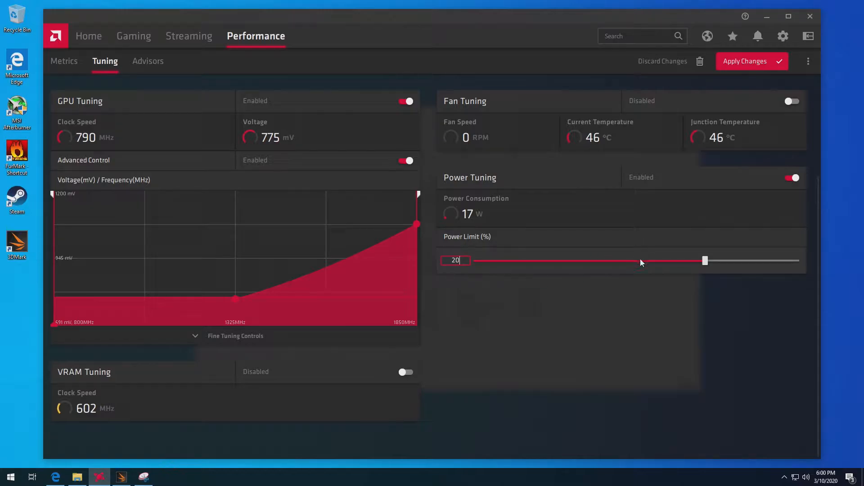
{"action": "key", "text": "Return"}
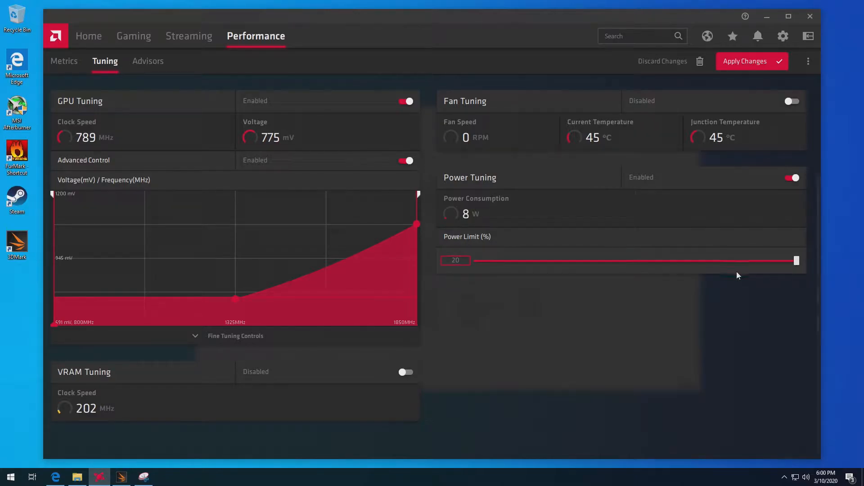
{"action": "left_click", "coordinate": [750, 62]}
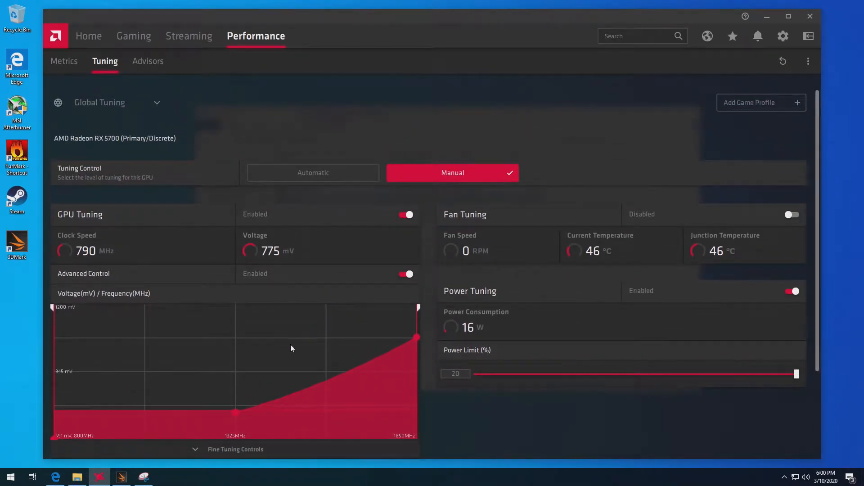
Switch back to 3DMark and rerun the custom Time Spy benchmark with the overclocked settings.
{"action": "left_click", "coordinate": [124, 479]}
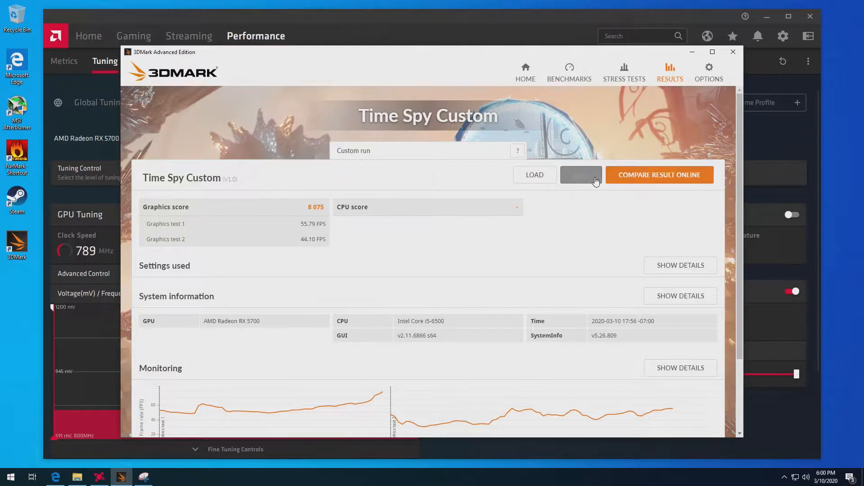
{"action": "left_click", "coordinate": [583, 81]}
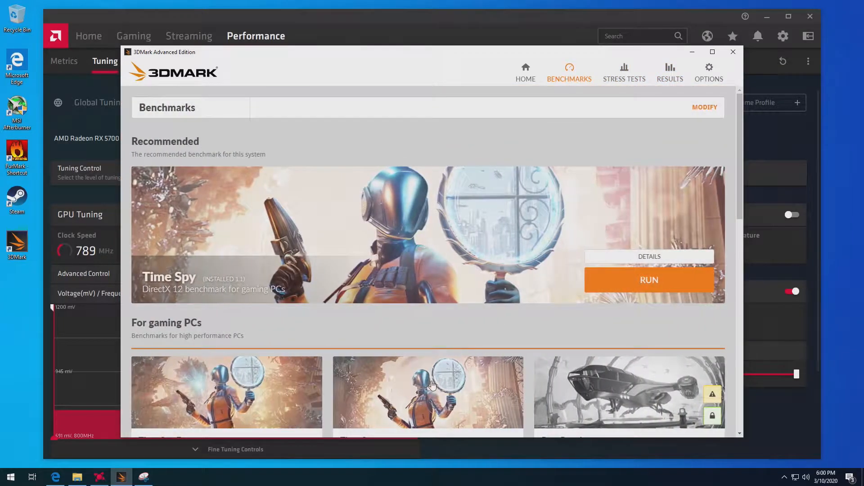
{"action": "left_click", "coordinate": [508, 293]}
{"action": "left_click", "coordinate": [653, 198]}
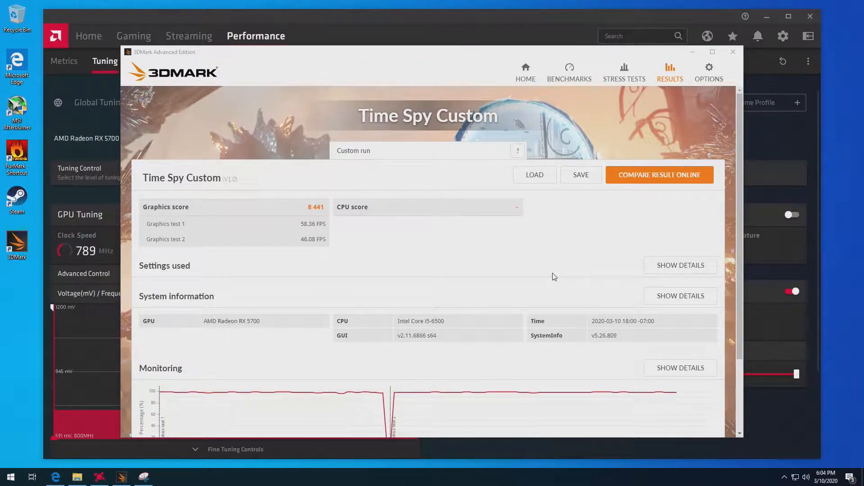
Minimize 3DMark and Radeon Software, switch to Microsoft Edge, and load techpowerup.com.
{"action": "left_click", "coordinate": [693, 53]}
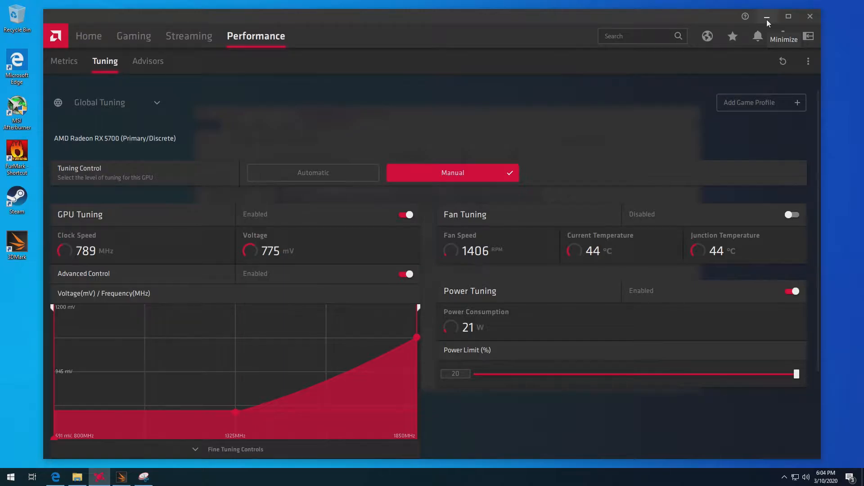
{"action": "left_click", "coordinate": [767, 18]}
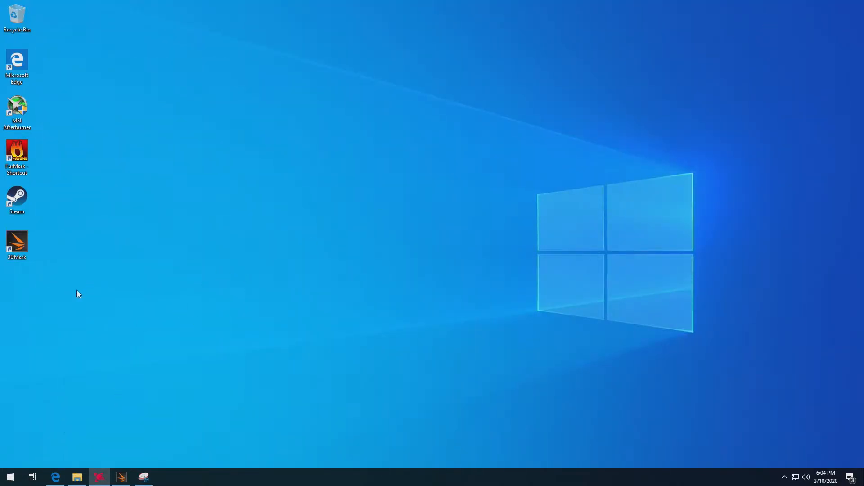
{"action": "mouse_move", "coordinate": [77, 482]}
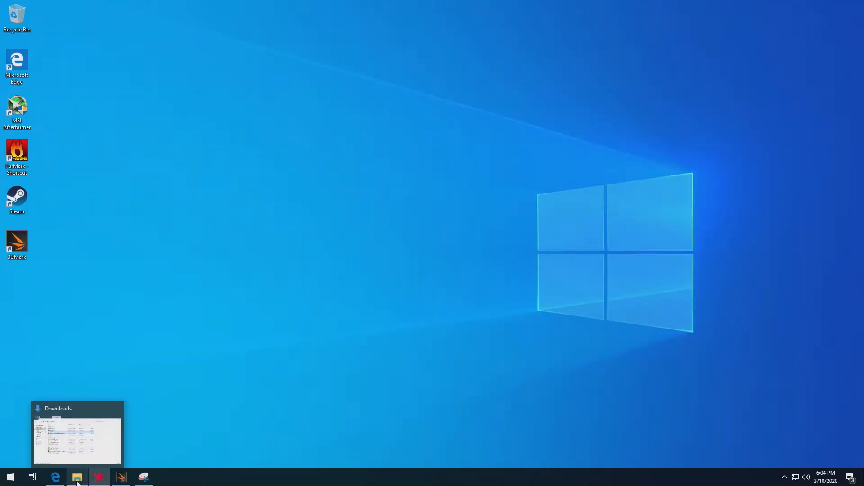
{"action": "left_click", "coordinate": [55, 477]}
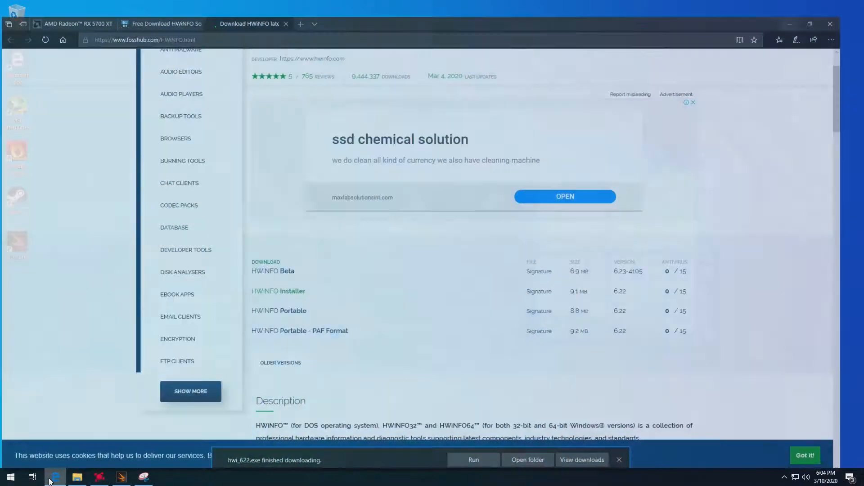
{"action": "left_click", "coordinate": [246, 22]}
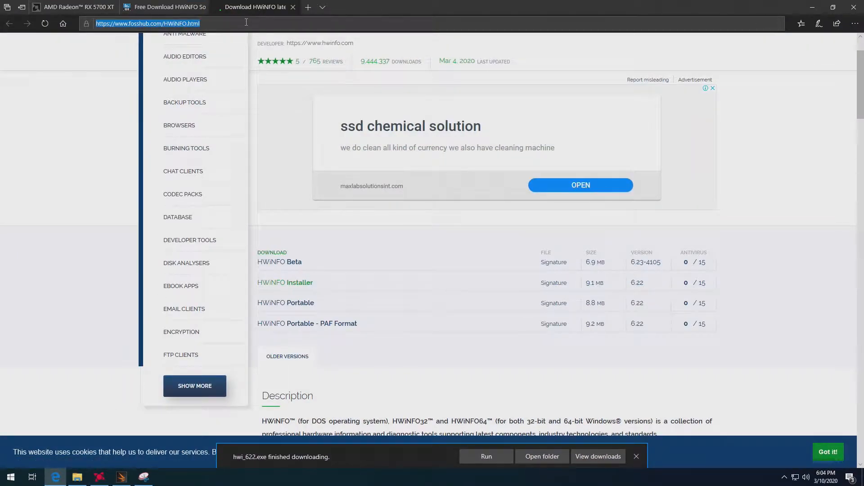
{"action": "type", "text": "techpow"}
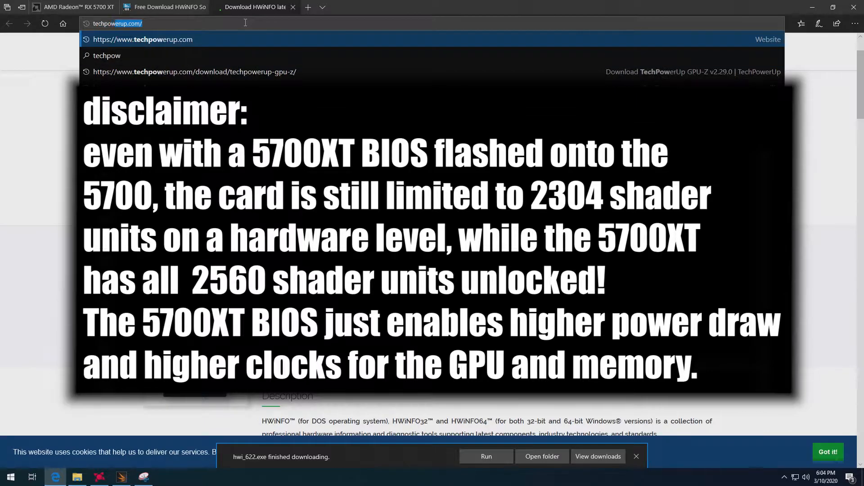
{"action": "key", "text": "Return"}
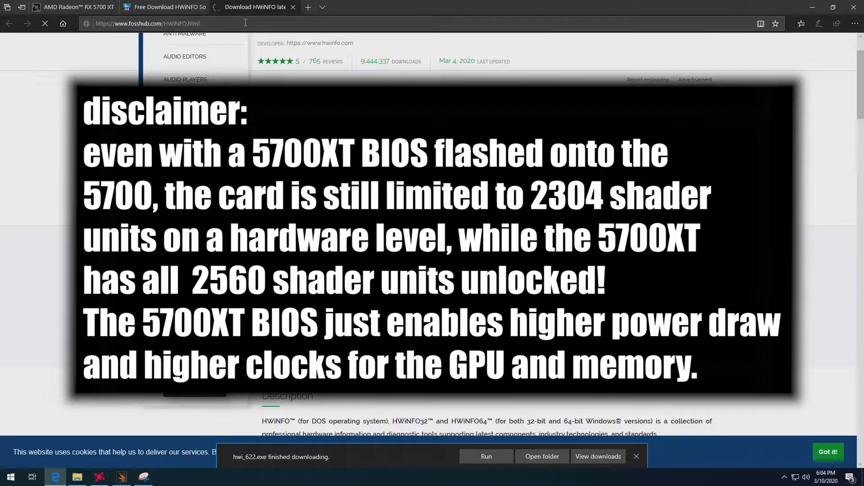
Open TechPowerUp's Video BIOS Collection and filter it by GPU brand AMD.
{"action": "left_click", "coordinate": [193, 23]}
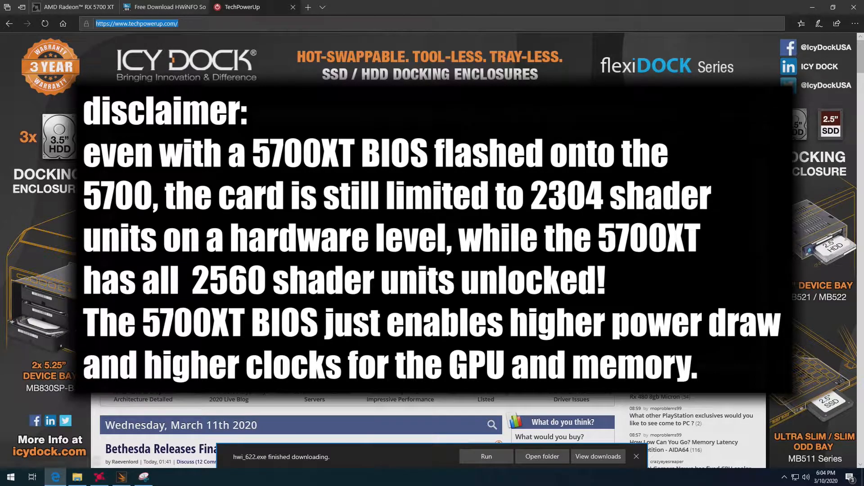
{"action": "left_click", "coordinate": [351, 148]}
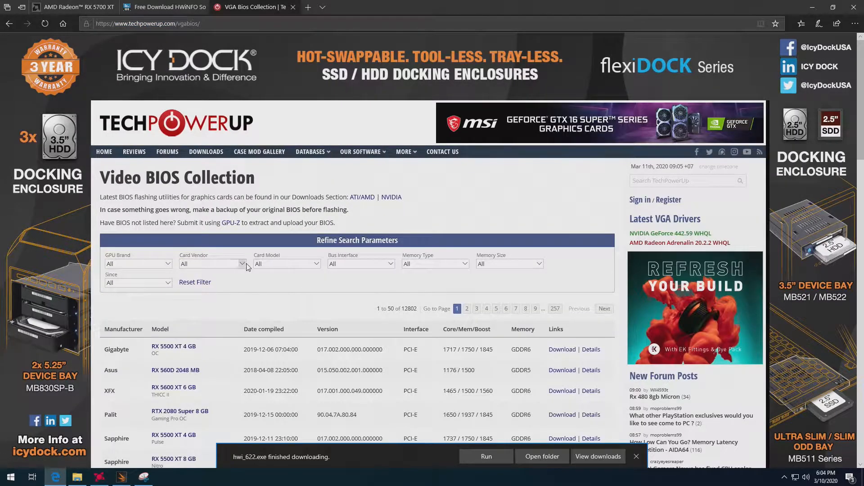
{"action": "left_click", "coordinate": [221, 265]}
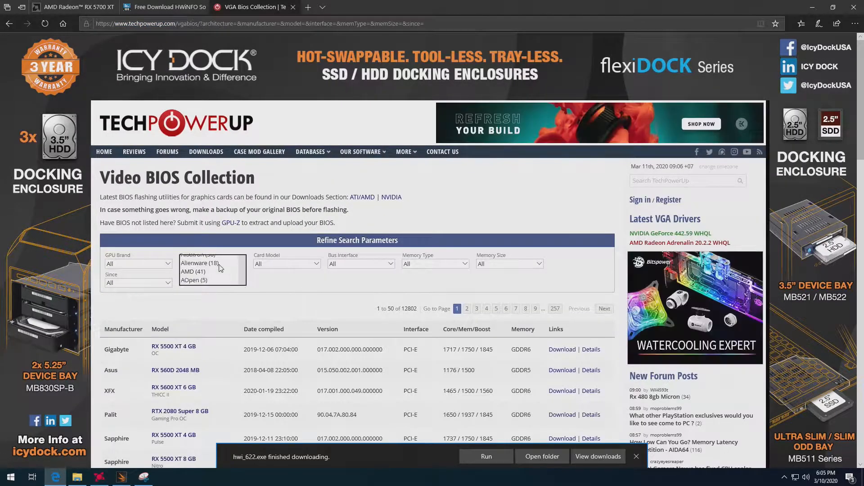
{"action": "left_click", "coordinate": [150, 263]}
{"action": "left_click", "coordinate": [135, 276]}
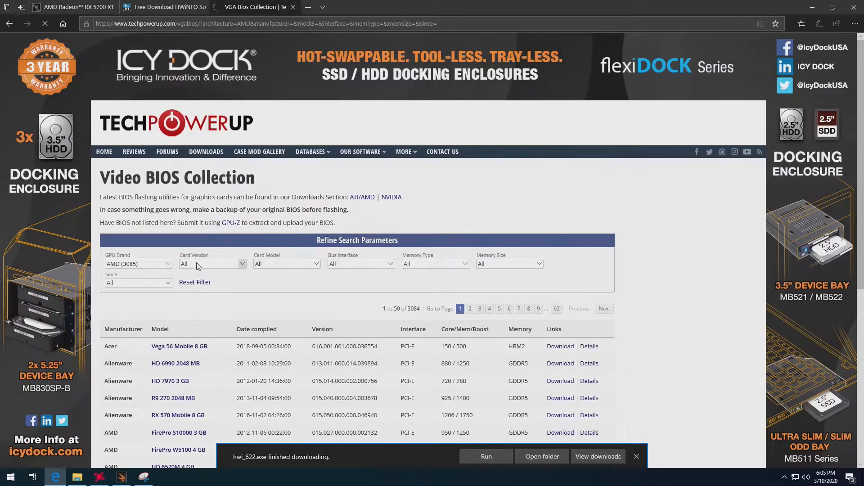
Narrow the BIOS list to card vendor Gigabyte and card model RX 5700 XT.
{"action": "left_click", "coordinate": [215, 263]}
{"action": "scroll", "coordinate": [214, 288], "scroll_direction": "down", "scroll_amount": 4}
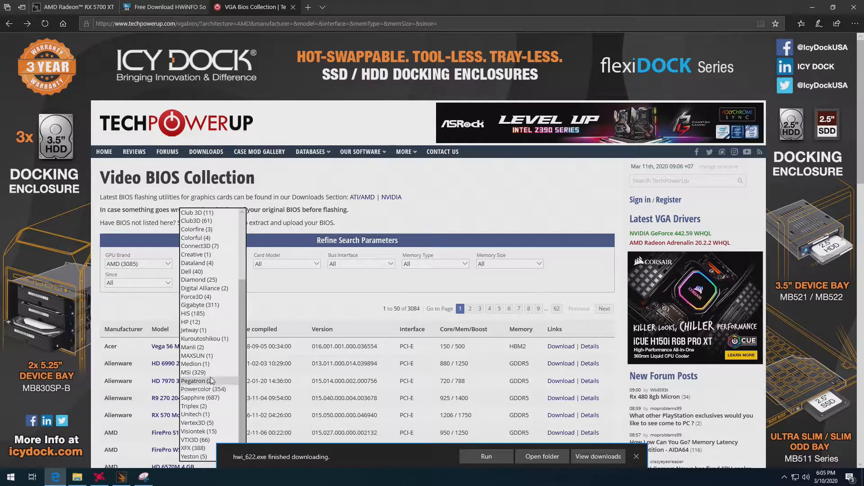
{"action": "left_click", "coordinate": [215, 304]}
{"action": "left_click", "coordinate": [311, 264]}
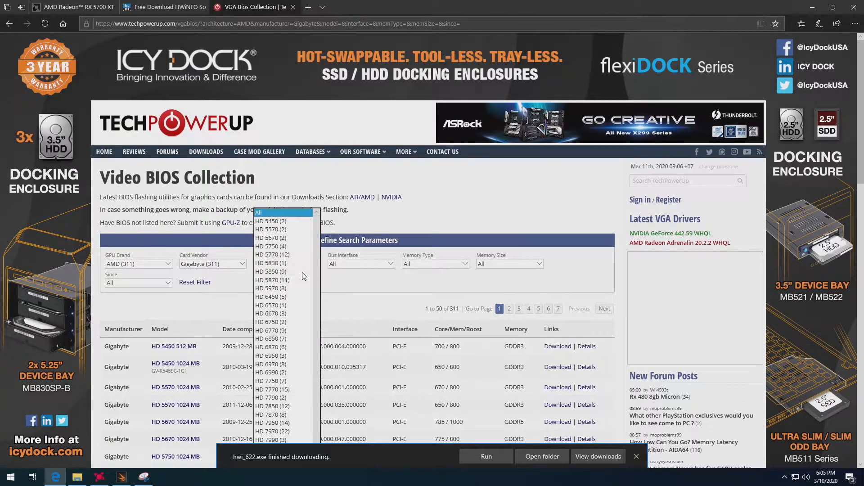
{"action": "scroll", "coordinate": [301, 282], "scroll_direction": "down", "scroll_amount": 7}
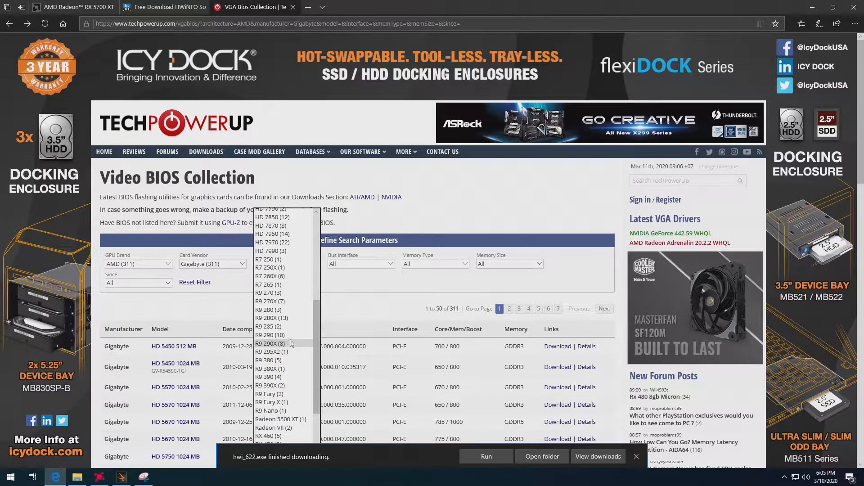
{"action": "scroll", "coordinate": [291, 340], "scroll_direction": "down", "scroll_amount": 3}
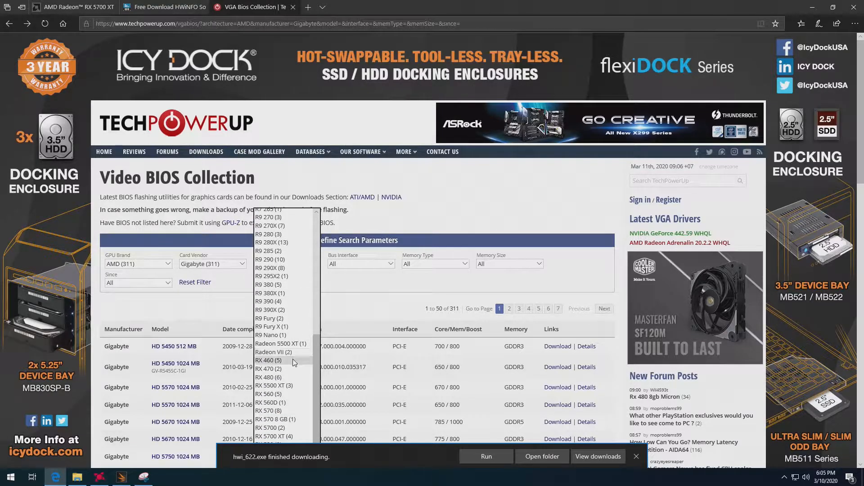
{"action": "scroll", "coordinate": [295, 362], "scroll_direction": "down", "scroll_amount": 1}
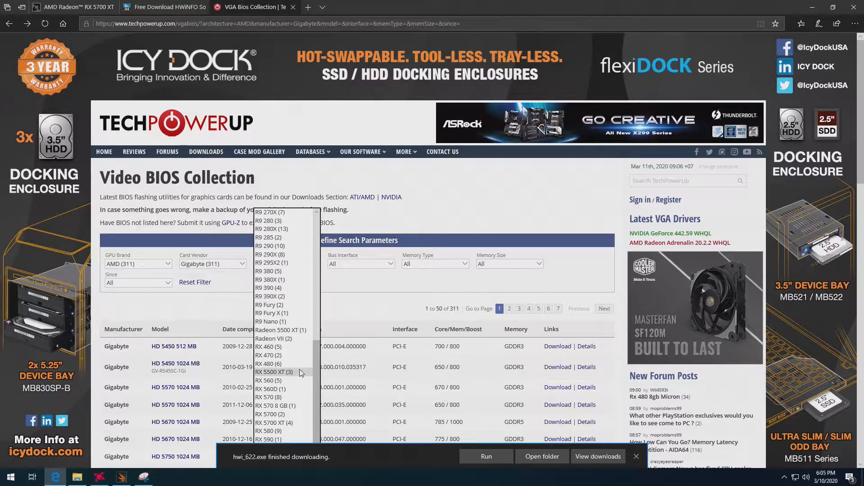
{"action": "left_click", "coordinate": [279, 422]}
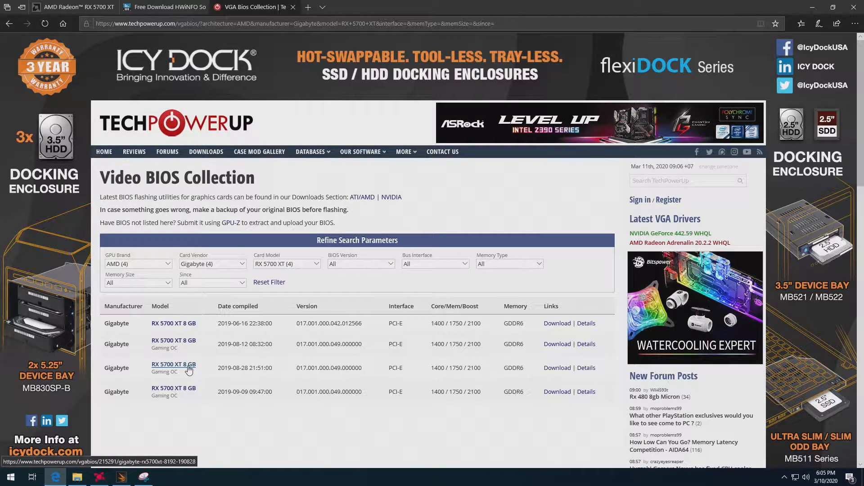
Download the Gigabyte RX 5700 XT Gaming OC BIOS compiled 2019-09-09 and show the file in its download folder.
{"action": "left_click", "coordinate": [557, 392]}
{"action": "left_click", "coordinate": [538, 451]}
{"action": "left_click", "coordinate": [583, 456]}
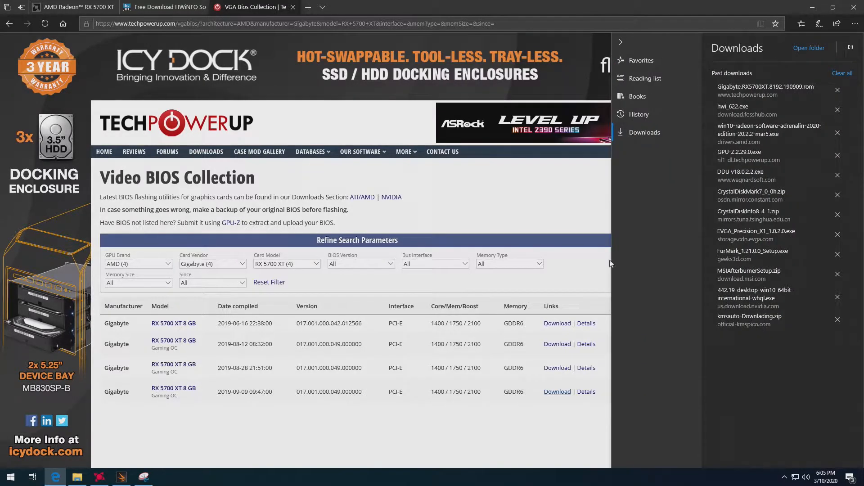
{"action": "right_click", "coordinate": [778, 93]}
{"action": "left_click", "coordinate": [719, 116]}
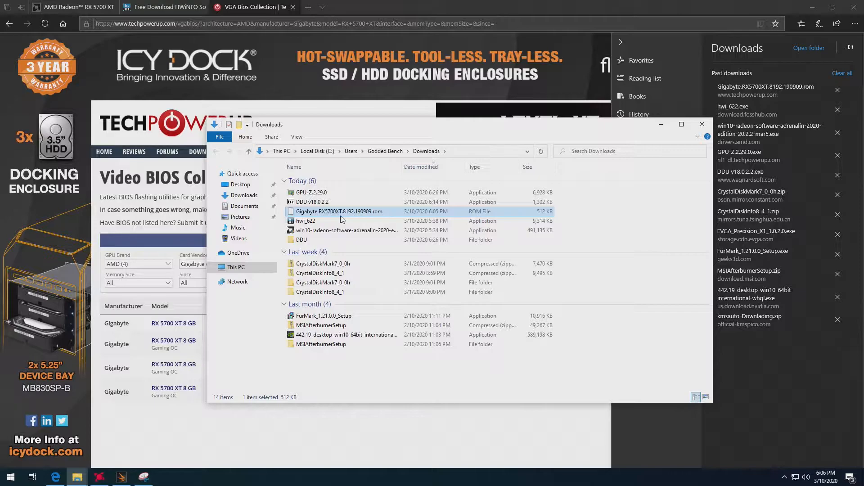
{"action": "mouse_move", "coordinate": [77, 477]}
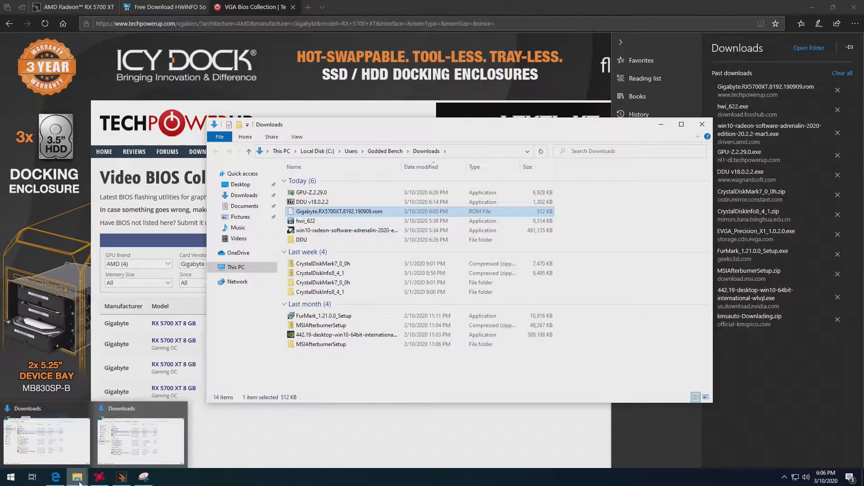
Run GPU-Z.2.29.0 from the Downloads folder and install it with a desktop shortcut.
{"action": "left_click", "coordinate": [158, 430]}
{"action": "double_click", "coordinate": [322, 193]}
{"action": "left_click", "coordinate": [386, 299]}
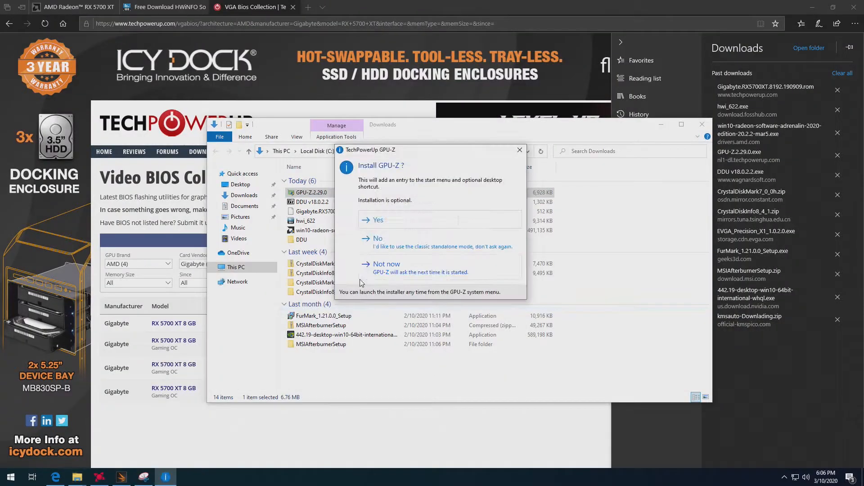
{"action": "left_click", "coordinate": [396, 221]}
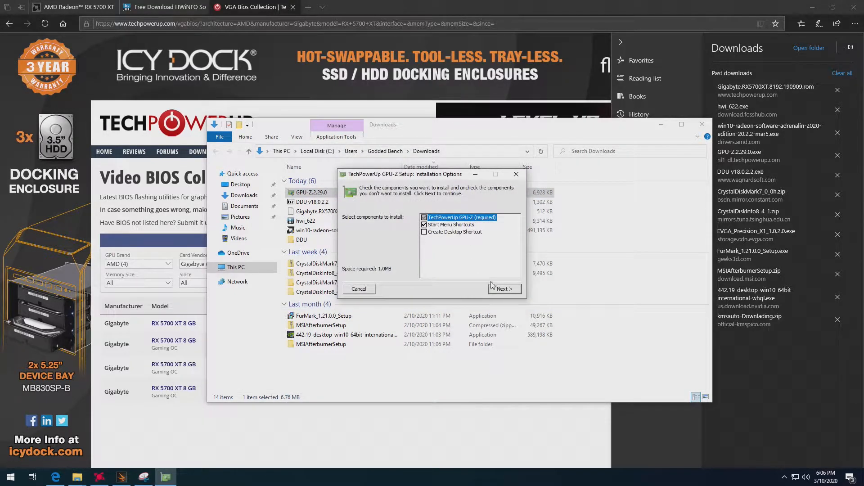
{"action": "left_click", "coordinate": [451, 233]}
{"action": "left_click", "coordinate": [501, 288]}
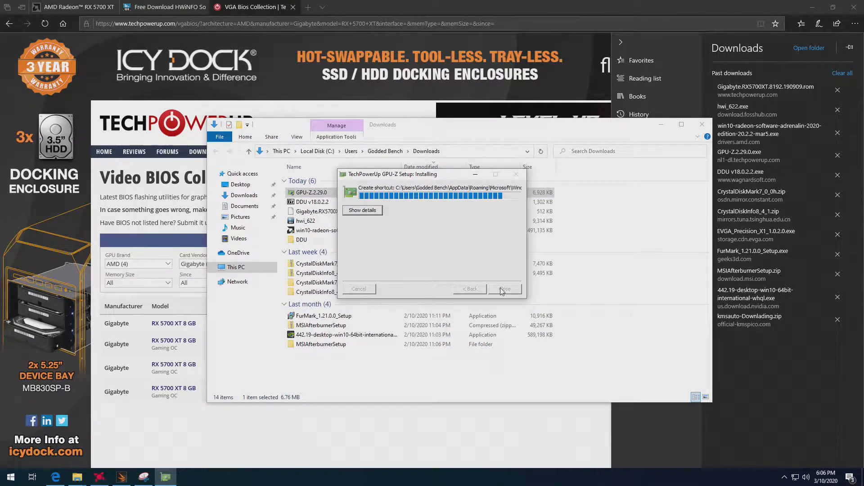
Save the card's current BIOS to the Downloads folder as Stock 5700 and close GPU-Z.
{"action": "left_click", "coordinate": [483, 189]}
{"action": "left_click", "coordinate": [495, 199]}
{"action": "left_click", "coordinate": [323, 200]}
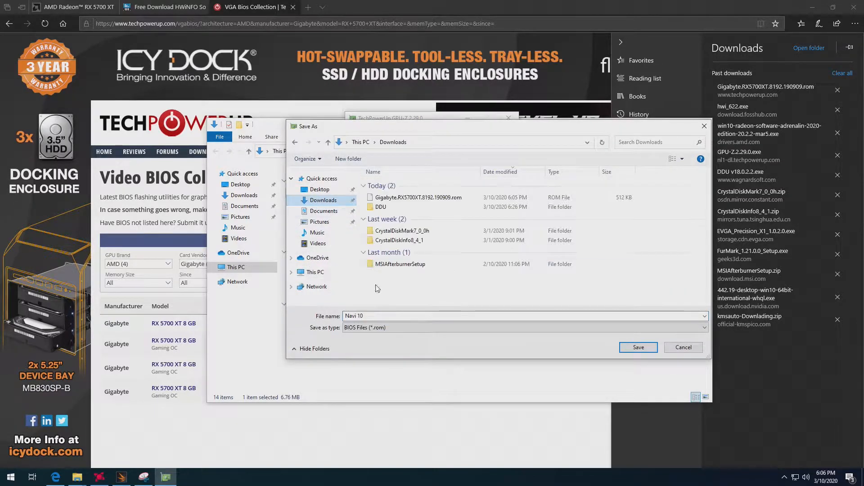
{"action": "left_click", "coordinate": [419, 197]}
{"action": "left_click", "coordinate": [420, 317]}
{"action": "left_click_drag", "start_coordinate": [420, 316], "coordinate": [343, 386]}
{"action": "type", "text": "Stock 5700"}
{"action": "key", "text": "Return"}
{"action": "left_click", "coordinate": [476, 258]}
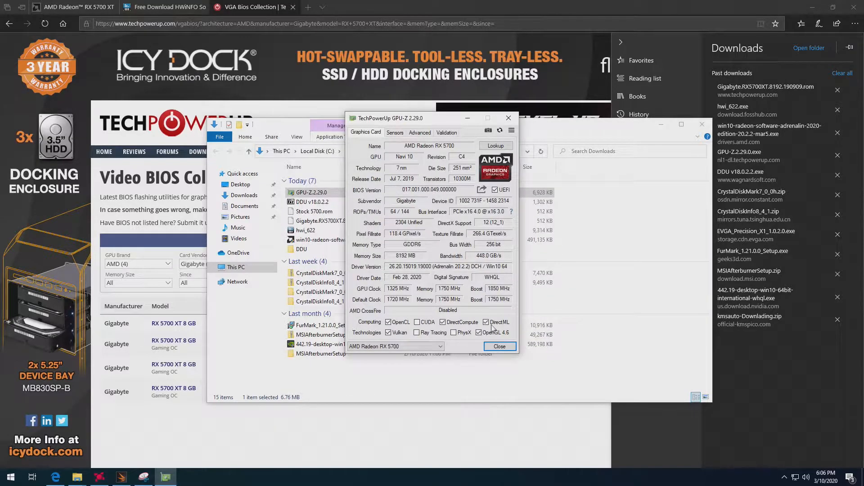
{"action": "left_click", "coordinate": [499, 346]}
{"action": "left_click", "coordinate": [425, 222]}
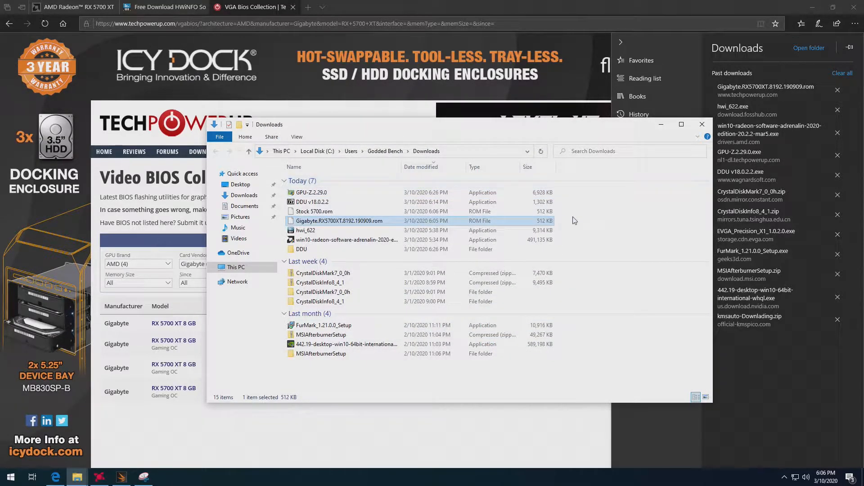
Download AMD/ATI ATIFlash 2.93 from TechPowerUp's US-4 server and show the file in its download folder.
{"action": "left_click", "coordinate": [146, 132]}
{"action": "left_click", "coordinate": [205, 152]}
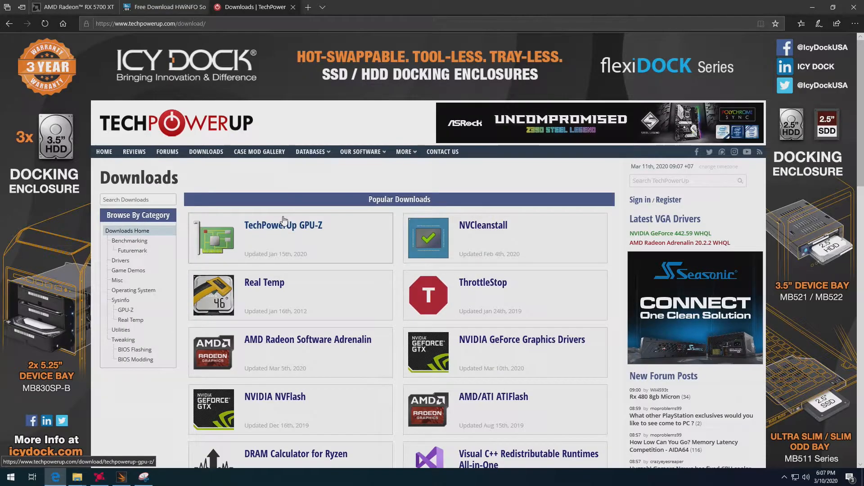
{"action": "scroll", "coordinate": [288, 247], "scroll_direction": "down", "scroll_amount": 3}
{"action": "left_click", "coordinate": [476, 260]}
{"action": "left_click", "coordinate": [212, 296]}
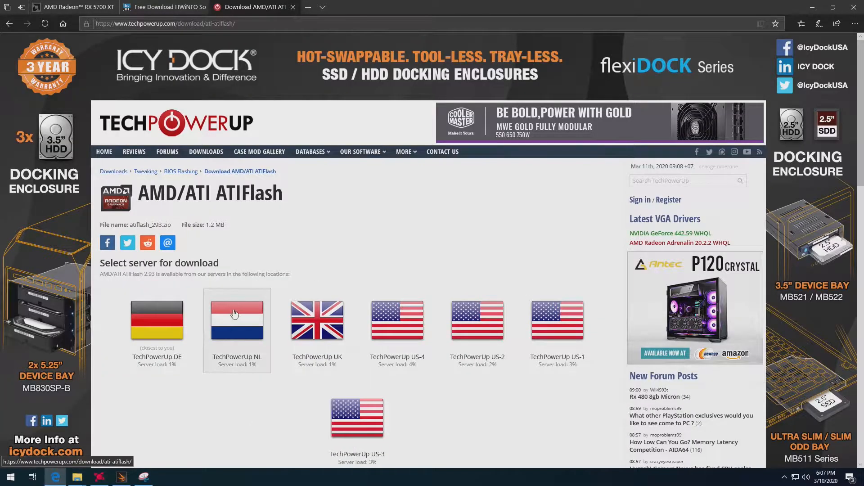
{"action": "left_click", "coordinate": [381, 327]}
{"action": "left_click", "coordinate": [543, 458]}
Extract the atiflash_293 archive into its own folder in Downloads.
{"action": "right_click", "coordinate": [311, 212]}
{"action": "left_click", "coordinate": [337, 389]}
{"action": "left_click", "coordinate": [456, 437]}
{"action": "right_click", "coordinate": [310, 211]}
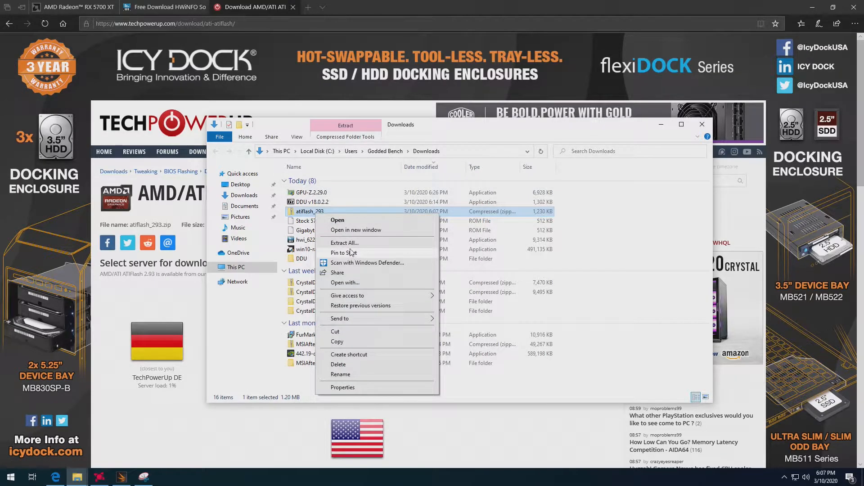
{"action": "left_click", "coordinate": [339, 245]}
{"action": "left_click", "coordinate": [513, 325]}
Launch amdvbflashWin from the atiflash_293 folder with administrator rights.
{"action": "left_click", "coordinate": [351, 201]}
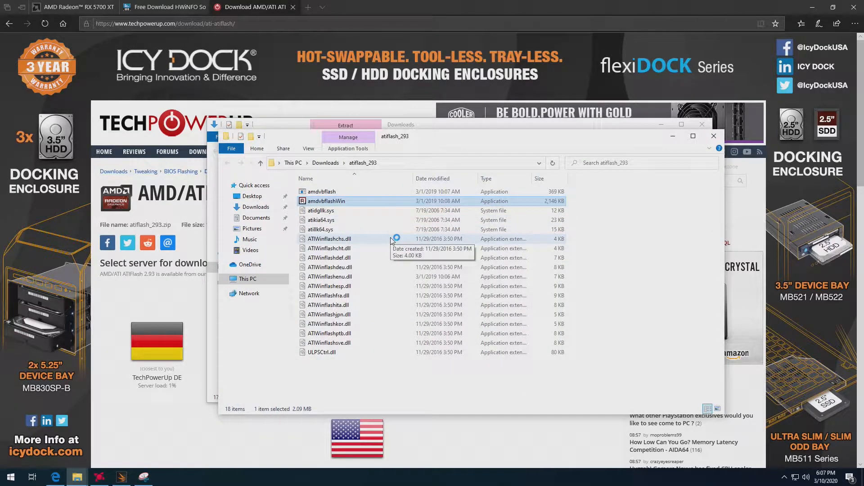
{"action": "left_click", "coordinate": [501, 275]}
{"action": "right_click", "coordinate": [342, 201]}
{"action": "left_click", "coordinate": [373, 219]}
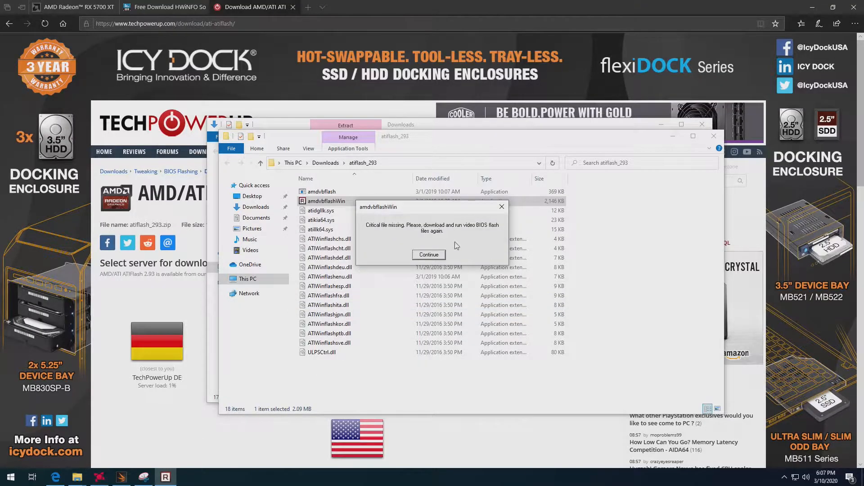
{"action": "left_click", "coordinate": [429, 255]}
{"action": "left_click", "coordinate": [405, 303]}
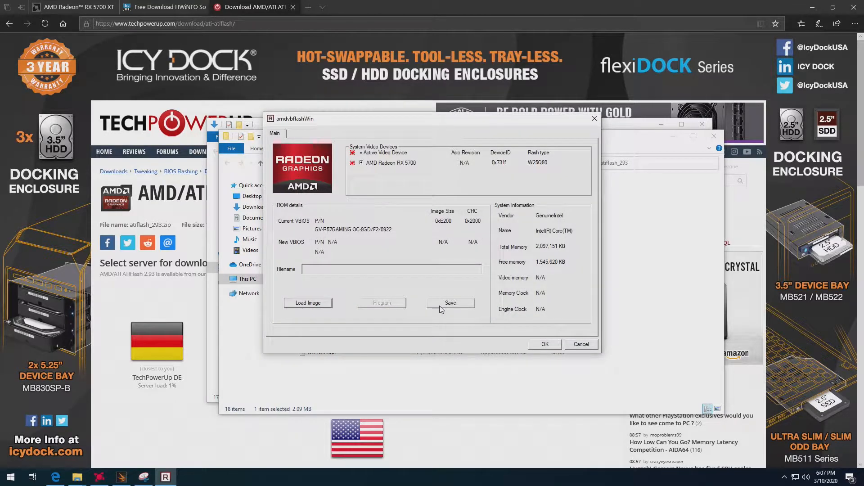
Save the RX 5700's current BIOS from amdvbflashWin to Downloads as vbios5700.stock.rom.
{"action": "left_click", "coordinate": [441, 306]}
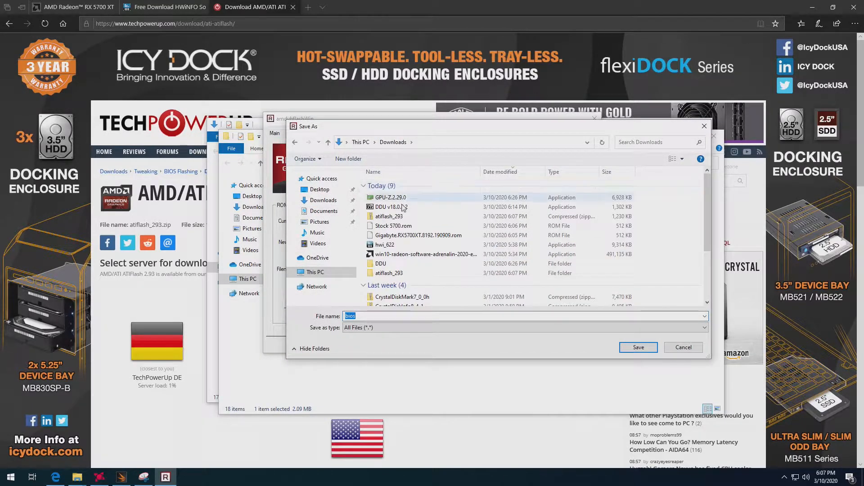
{"action": "left_click", "coordinate": [372, 318]}
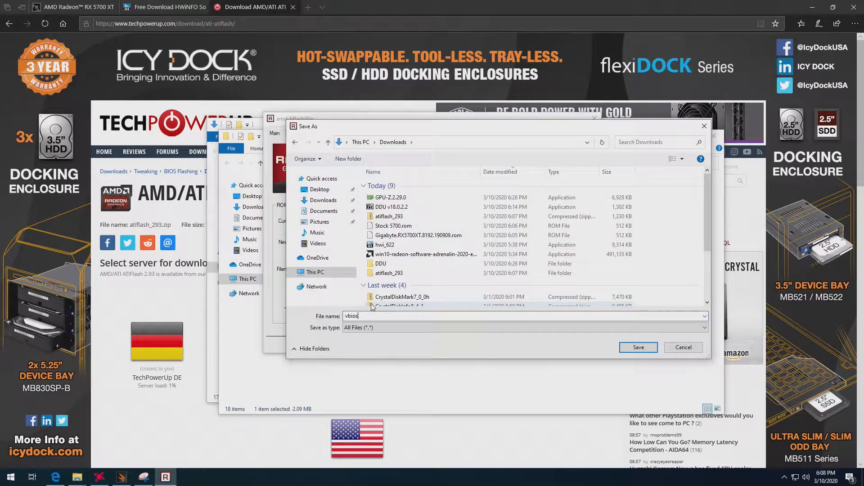
{"action": "key", "text": "Return"}
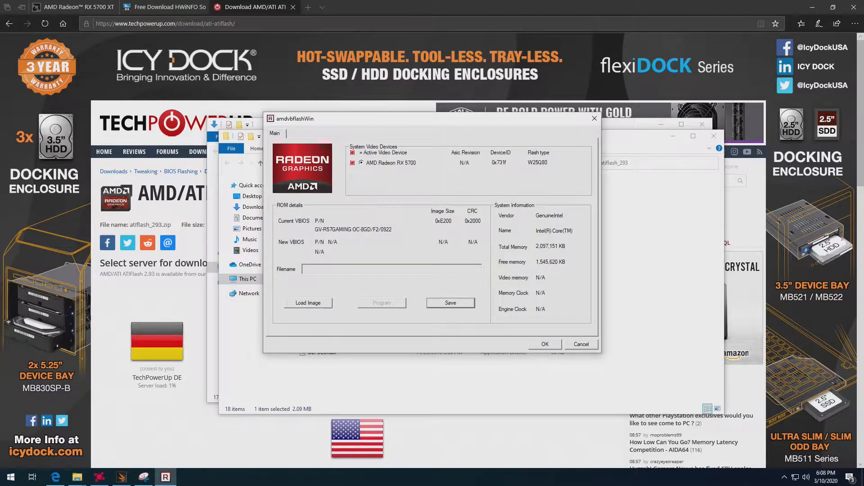
{"action": "key", "text": "Return"}
Try to load the downloaded RX 5700 XT BIOS image in amdvbflashWin and program it onto the card.
{"action": "left_click", "coordinate": [321, 303]}
{"action": "left_click", "coordinate": [394, 142]}
{"action": "double_click", "coordinate": [402, 243]}
{"action": "left_click", "coordinate": [377, 303]}
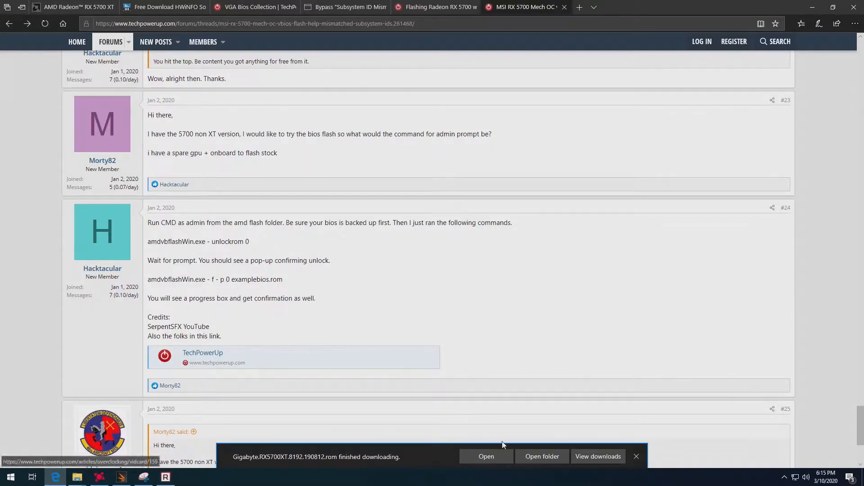
Close amdvbflashWin and bring up the atiflash_293 folder, answering the compatibility assistant that the program worked correctly.
{"action": "left_click", "coordinate": [636, 457]}
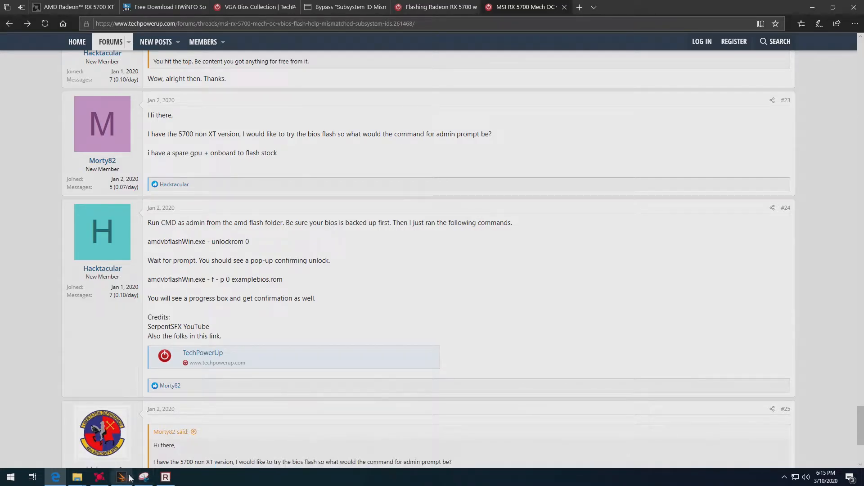
{"action": "left_click", "coordinate": [166, 477]}
{"action": "left_click", "coordinate": [592, 128]}
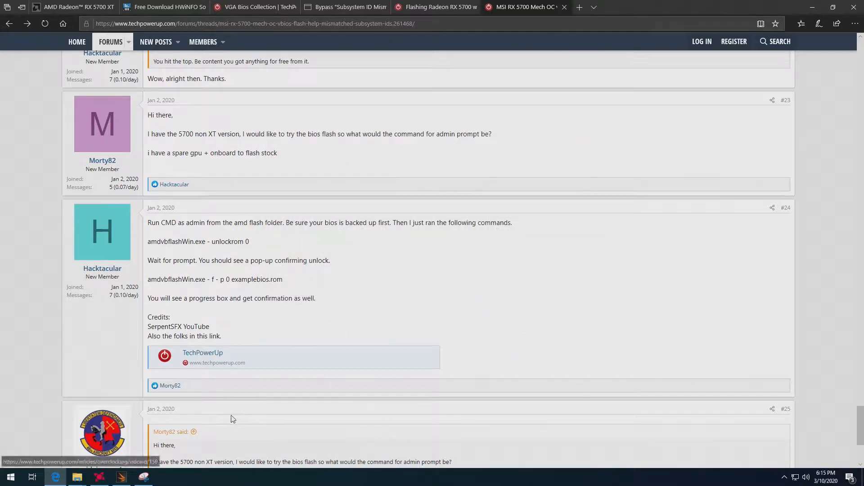
{"action": "left_click", "coordinate": [11, 477]}
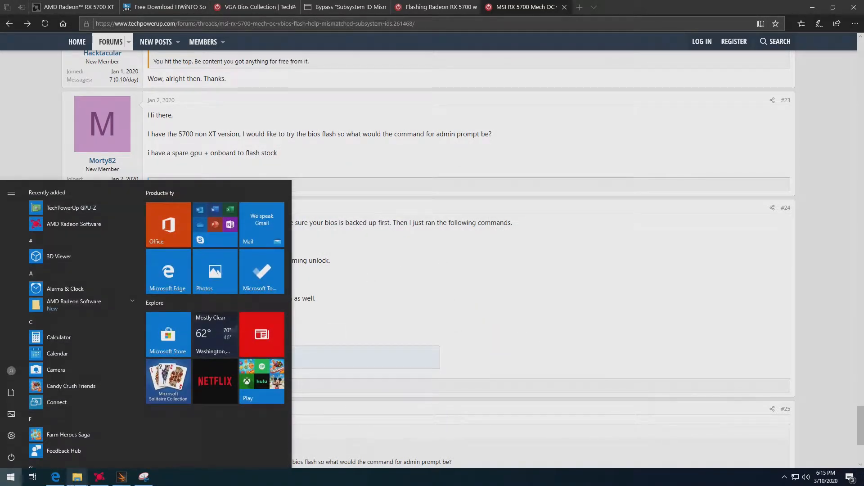
{"action": "mouse_move", "coordinate": [78, 477]}
{"action": "left_click", "coordinate": [236, 439]}
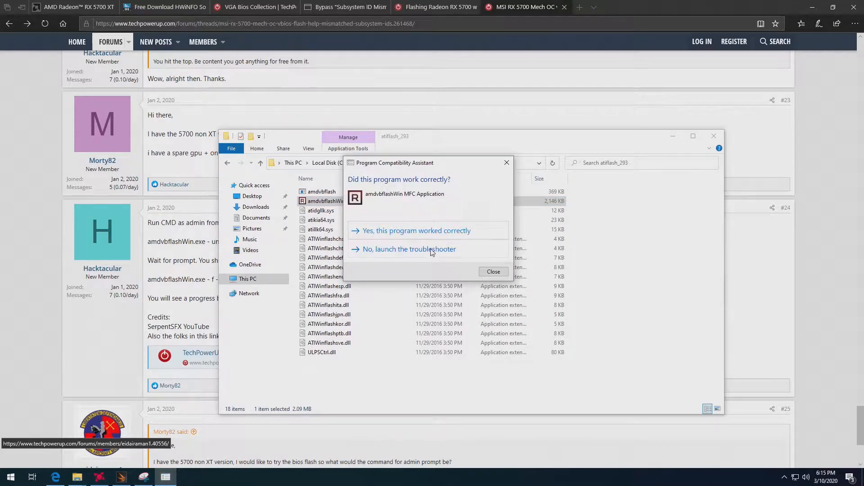
{"action": "left_click", "coordinate": [431, 231]}
Open Command Prompt as administrator and change its directory to C:\Temp\atiflash_293.
{"action": "left_click", "coordinate": [406, 164]}
{"action": "key", "text": "ctrl+c"}
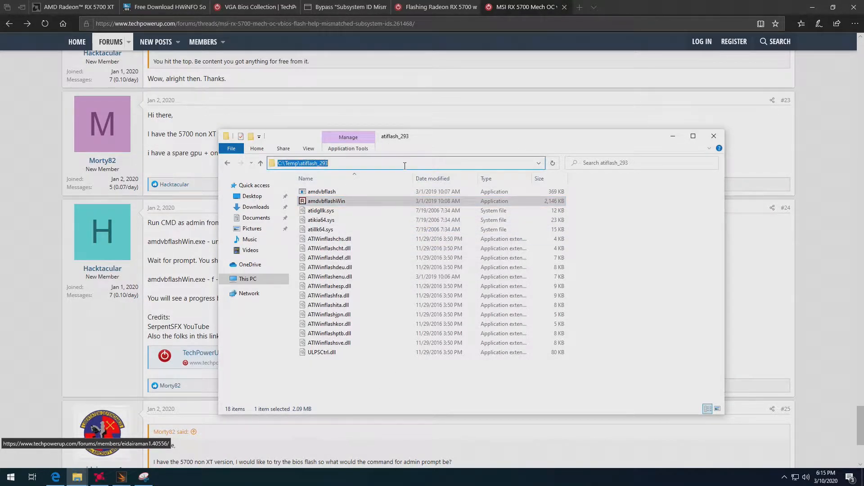
{"action": "left_click", "coordinate": [13, 477]}
{"action": "type", "text": "comm"}
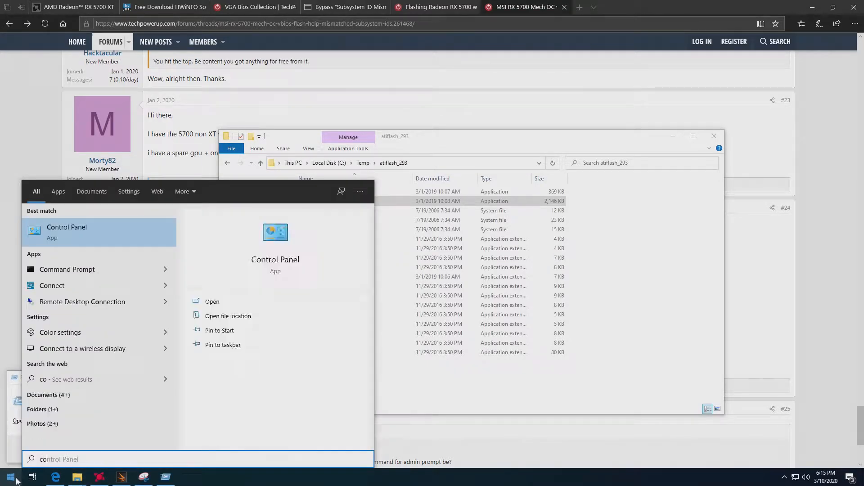
{"action": "right_click", "coordinate": [54, 232]}
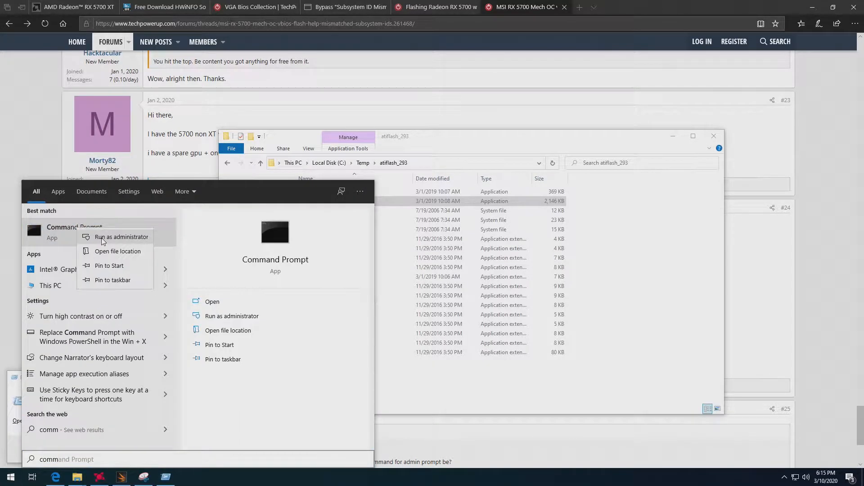
{"action": "left_click", "coordinate": [93, 246]}
{"action": "left_click", "coordinate": [418, 288]}
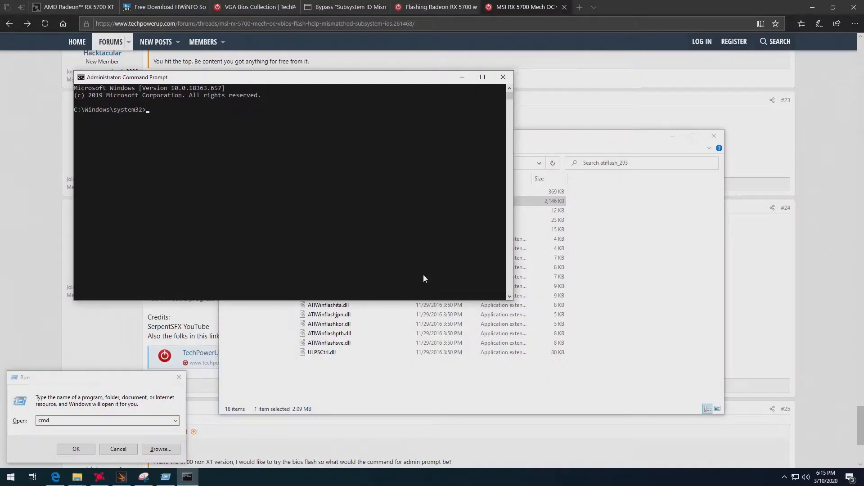
{"action": "type", "text": "cd"}
{"action": "key", "text": "ctrl+v"}
{"action": "key", "text": "Return"}
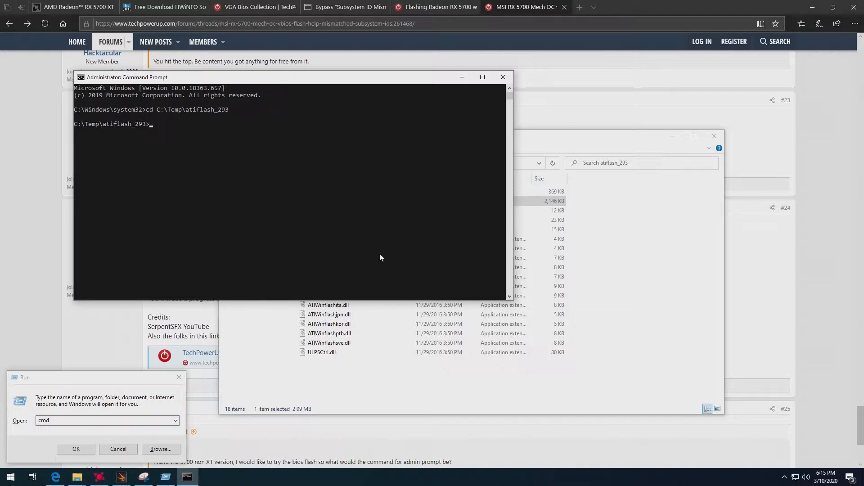
Copy the amdvbflashWin file name from the folder and enter it in Command Prompt as amdvbflashWin.exe.
{"action": "left_click", "coordinate": [374, 378]}
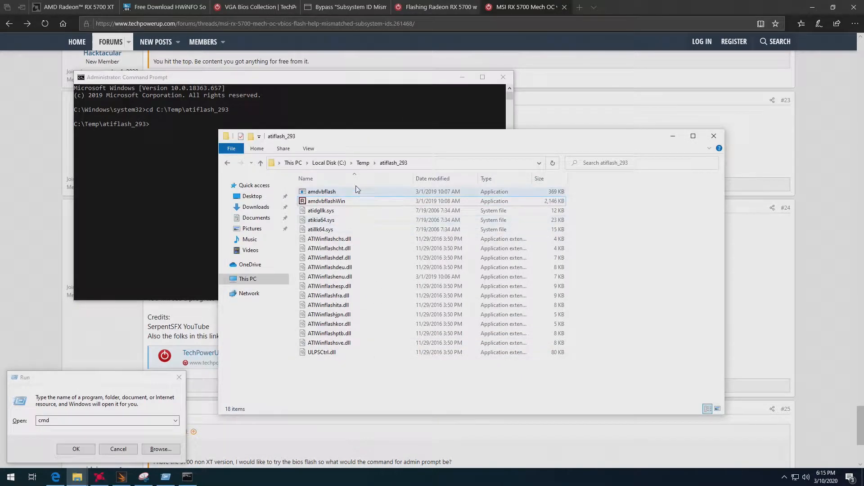
{"action": "left_click", "coordinate": [350, 202]}
{"action": "key", "text": "F2"}
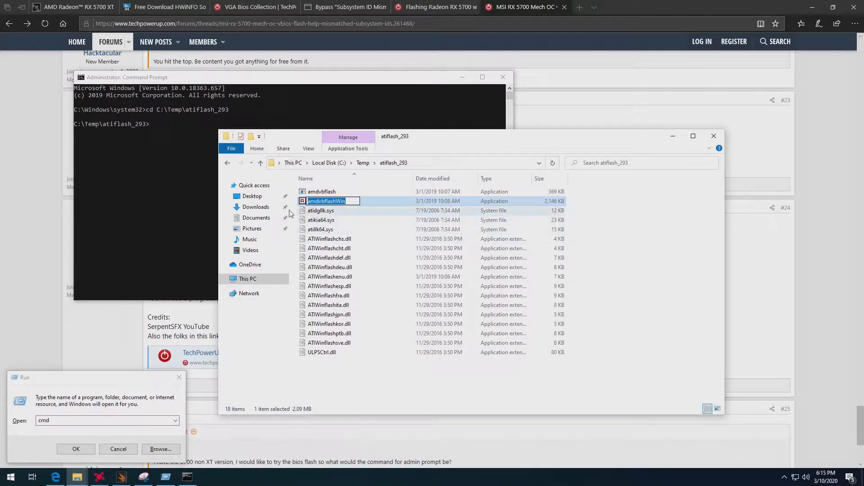
{"action": "key", "text": "ctrl+c"}
{"action": "left_click", "coordinate": [170, 148]}
{"action": "key", "text": "ctrl+v"}
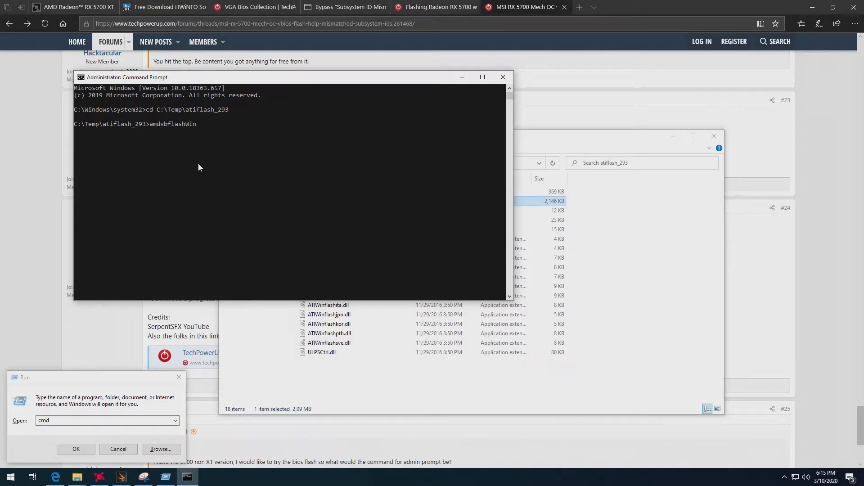
{"action": "type", "text": ".exe"}
Check the unlock syntax in the forum post, complete the command with -unlockrom 0, and run it.
{"action": "left_click", "coordinate": [201, 330]}
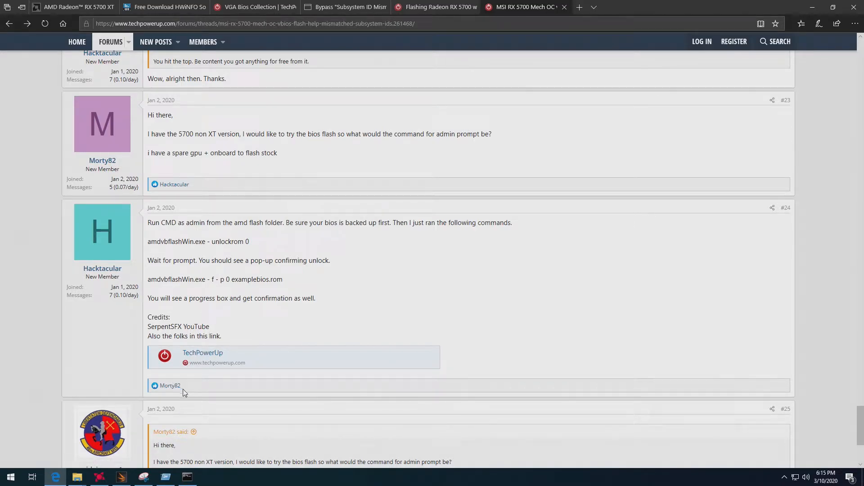
{"action": "left_click", "coordinate": [187, 476]}
{"action": "type", "text": "-unlockrom 0"}
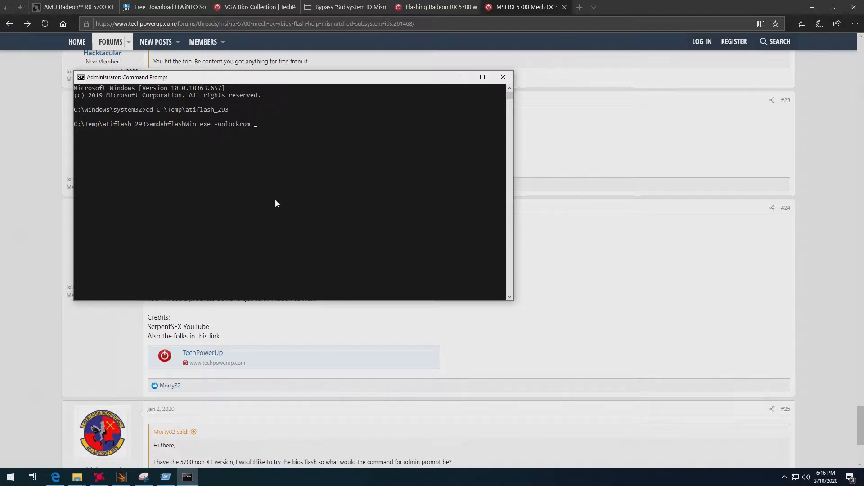
{"action": "key", "text": "Return"}
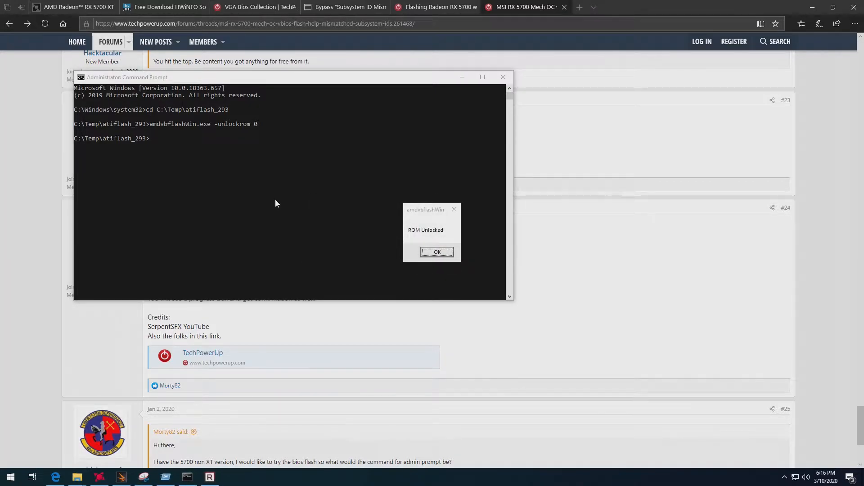
{"action": "left_click", "coordinate": [443, 253]}
{"action": "left_click", "coordinate": [216, 161]}
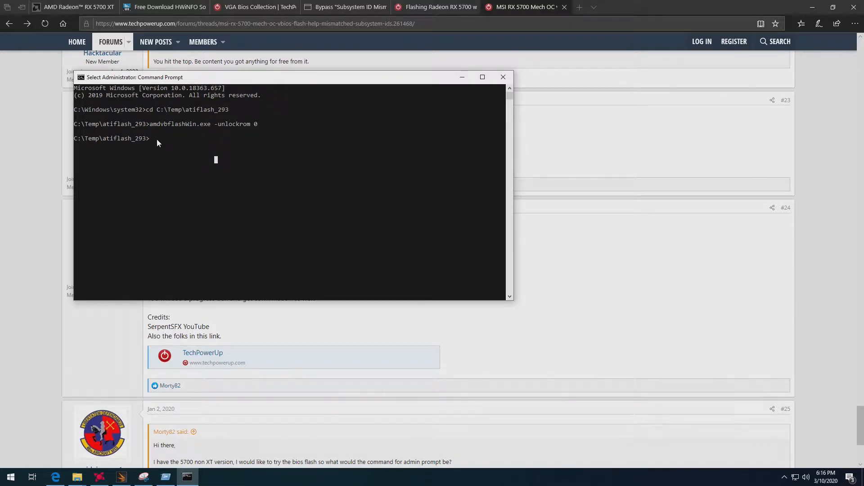
{"action": "key", "text": "Escape"}
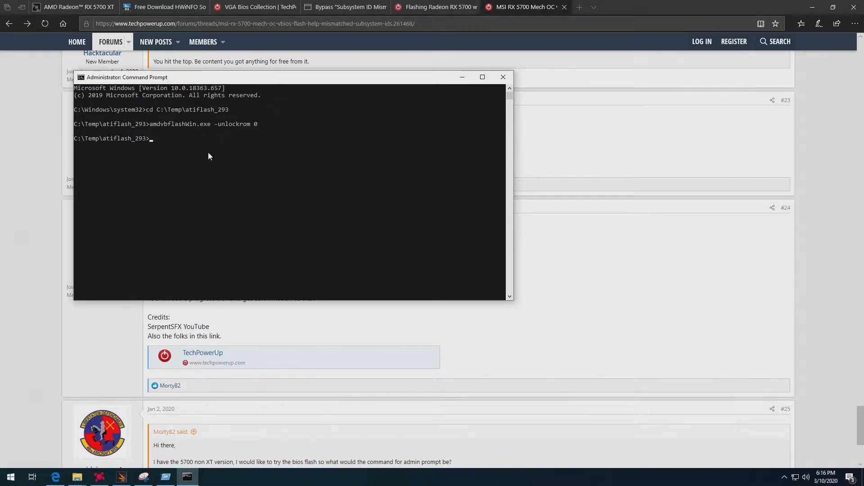
Copy Gigabyte.RX5700XT.8192.190909.rom from the Downloads folder into C:\Temp\atiflash_293.
{"action": "left_click", "coordinate": [265, 335]}
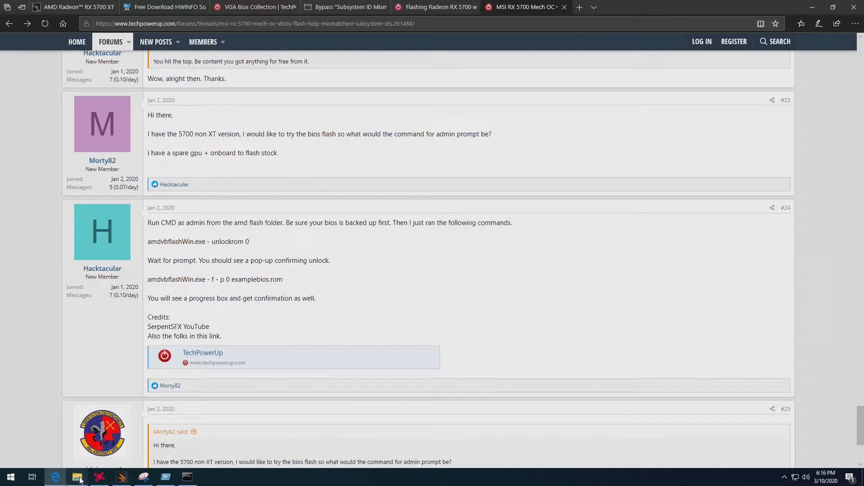
{"action": "mouse_move", "coordinate": [77, 477]}
{"action": "left_click", "coordinate": [137, 435]}
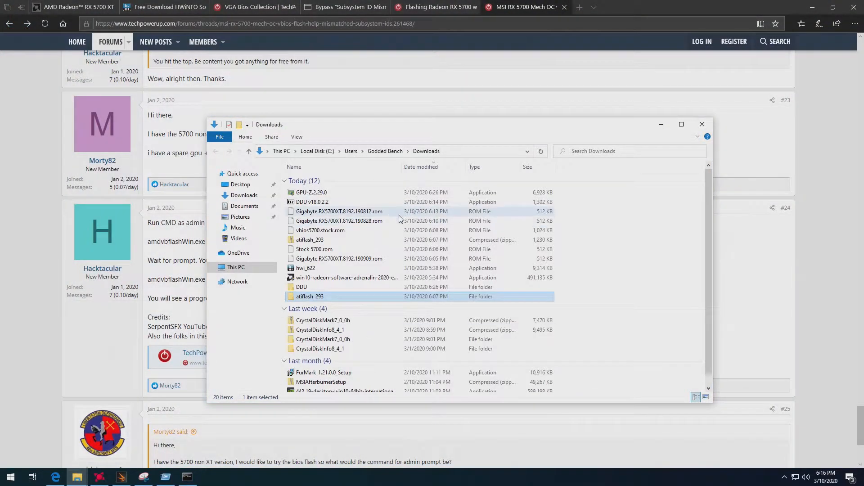
{"action": "left_click", "coordinate": [374, 262]}
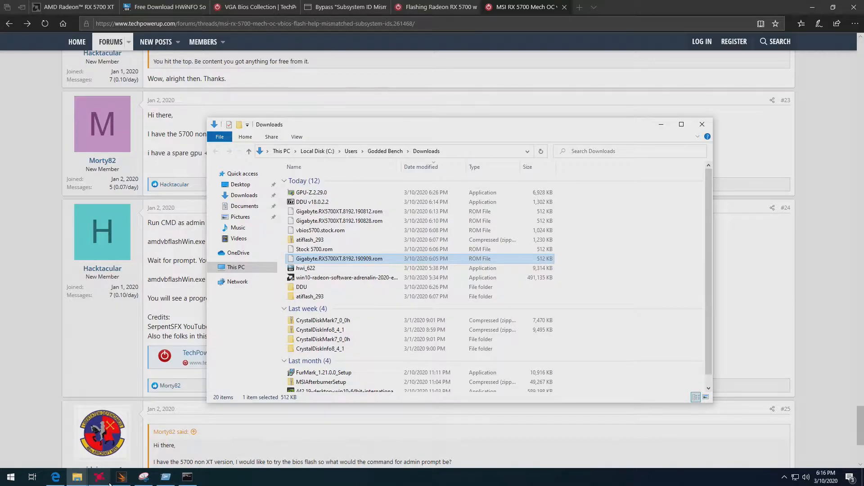
{"action": "mouse_move", "coordinate": [78, 482]}
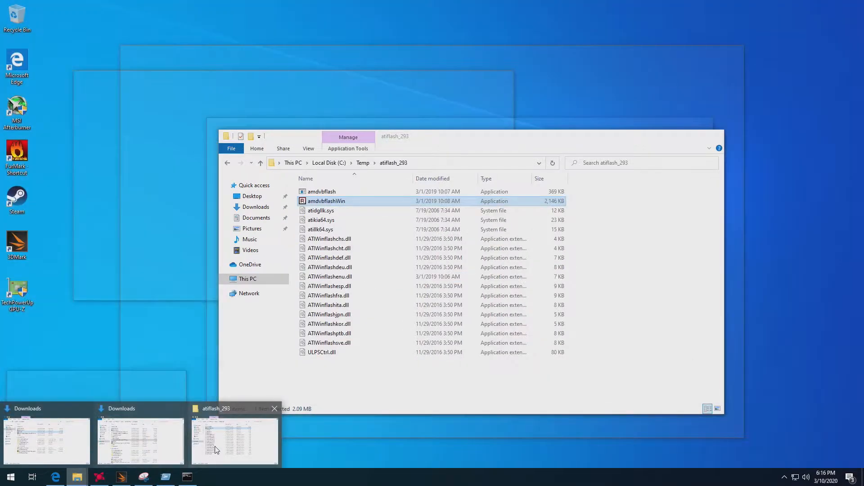
{"action": "left_click", "coordinate": [254, 423]}
{"action": "left_click", "coordinate": [337, 388]}
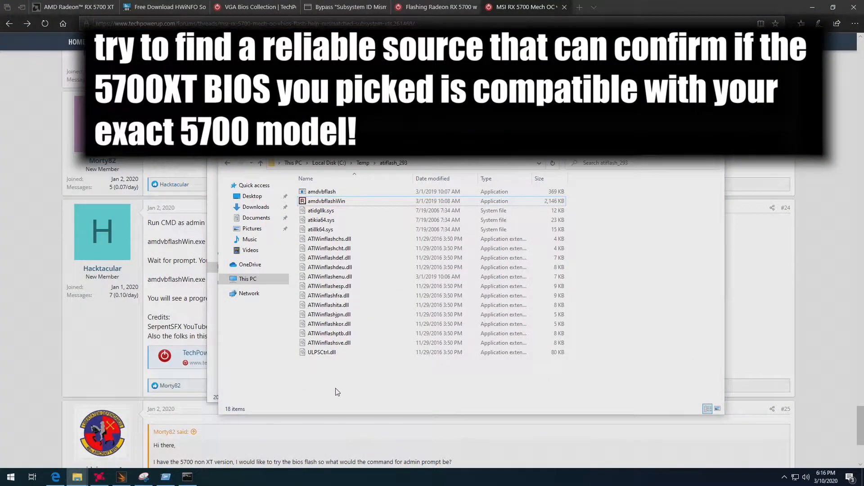
{"action": "key", "text": "ctrl+v"}
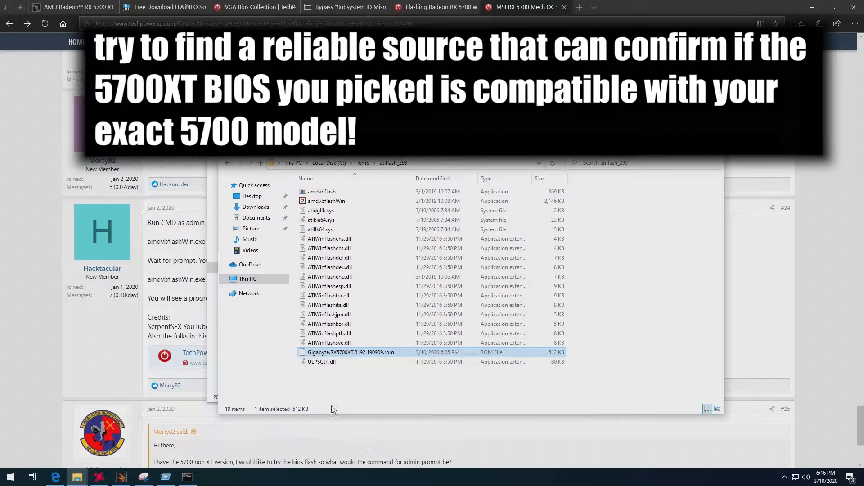
In Command Prompt, rework the previous command into amdvbflashWin.exe -f -p 0, checking the flash syntax in the forum post.
{"action": "left_click", "coordinate": [188, 478]}
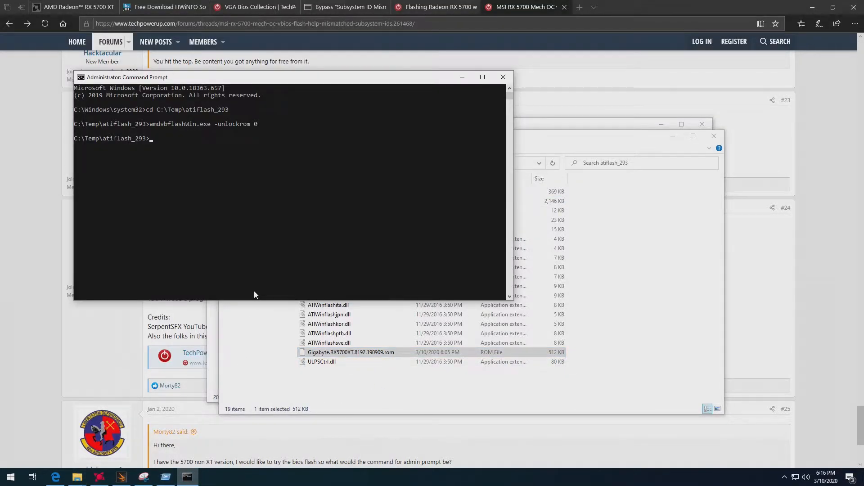
{"action": "key", "text": "Up"}
{"action": "key", "text": "BackSpace"}
{"action": "key", "text": "BackSpace"}
{"action": "key", "text": "BackSpace"}
{"action": "key", "text": "BackSpace"}
{"action": "key", "text": "BackSpace"}
{"action": "key", "text": "BackSpace"}
{"action": "key", "text": "BackSpace"}
{"action": "key", "text": "BackSpace"}
{"action": "key", "text": "BackSpace"}
{"action": "key", "text": "BackSpace"}
{"action": "key", "text": "BackSpace"}
{"action": "type", "text": "f -p"}
{"action": "left_click", "coordinate": [197, 318]}
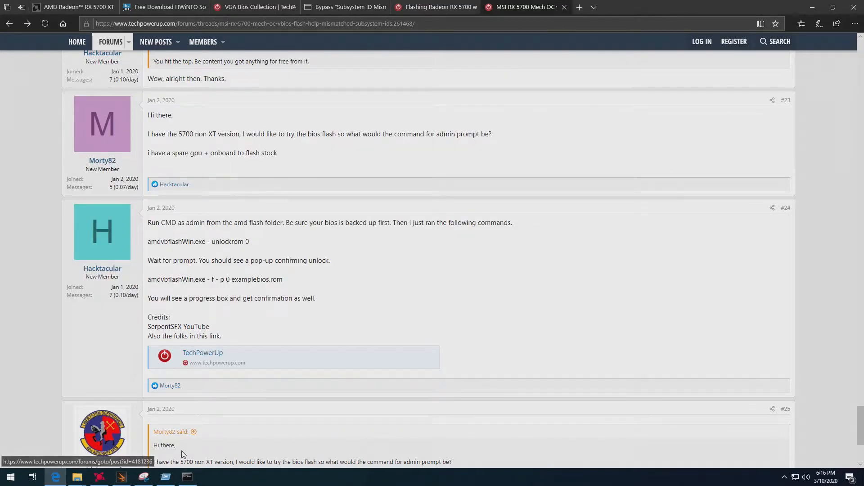
{"action": "left_click", "coordinate": [187, 477]}
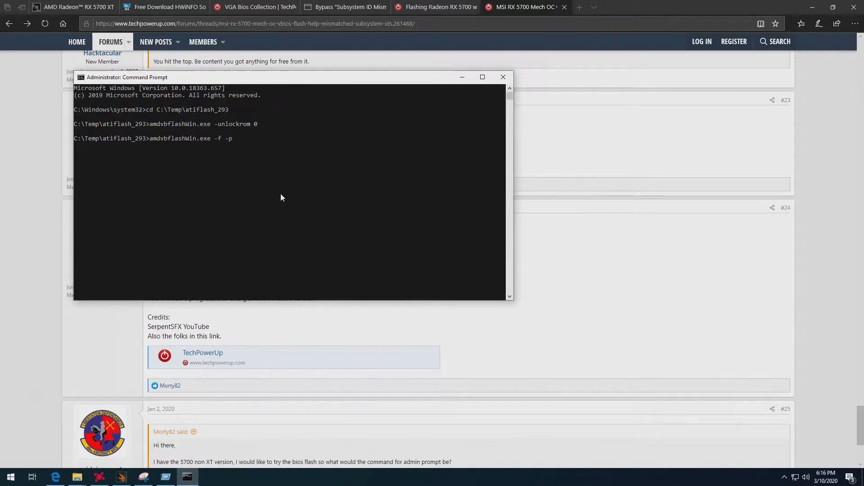
{"action": "type", "text": "0"}
Copy the Gigabyte ROM's file name, append Gigabyte.RX5700XT.8192.190909.rom to the flash command, run it, and dismiss the completion message.
{"action": "key", "text": "alt+Tab"}
{"action": "mouse_move", "coordinate": [81, 482]}
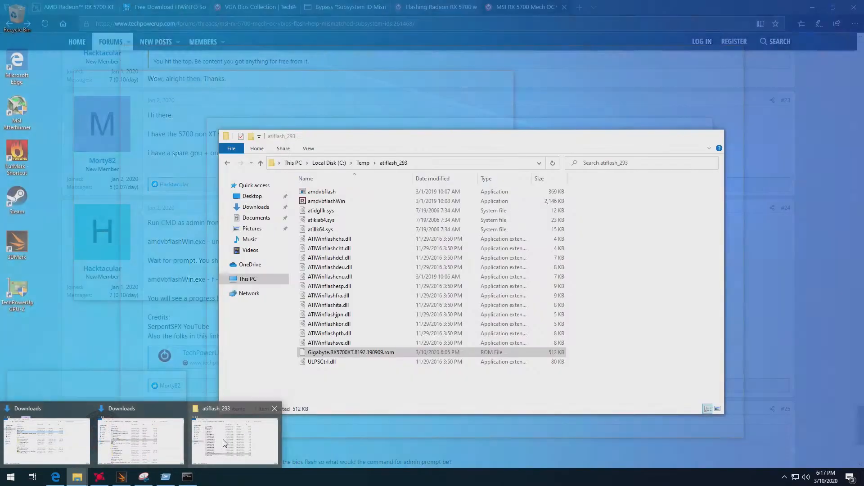
{"action": "left_click", "coordinate": [218, 442]}
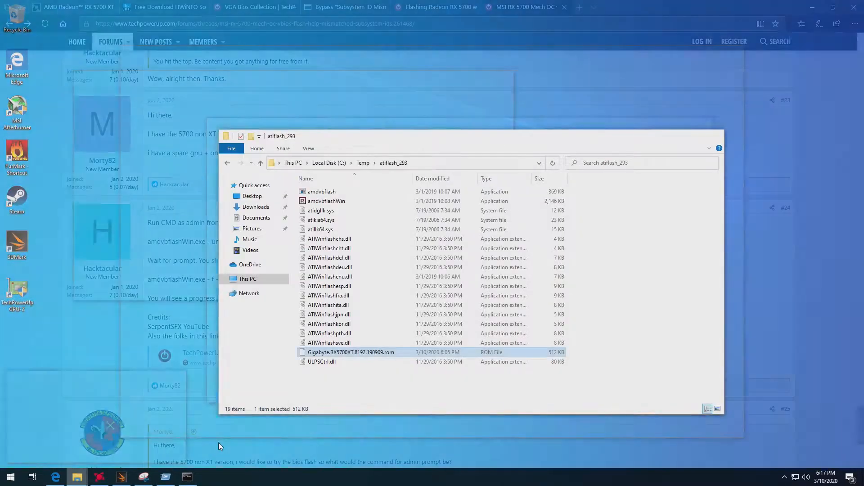
{"action": "key", "text": "F2"}
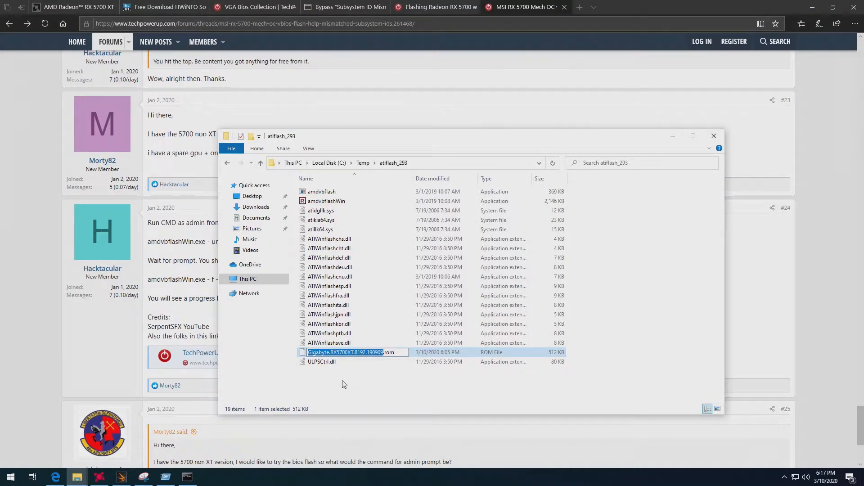
{"action": "left_click", "coordinate": [189, 476]}
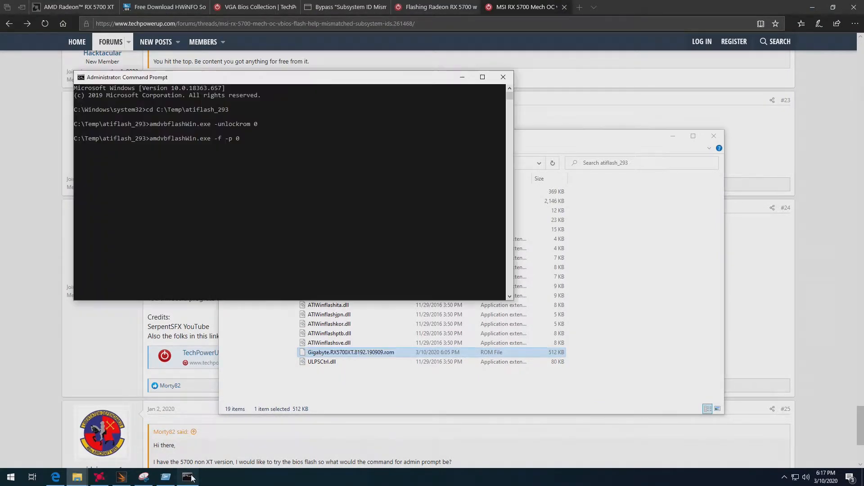
{"action": "type", "text": "Gigabyte.RX5700XT.8192.190909.rom"}
{"action": "key", "text": "Return"}
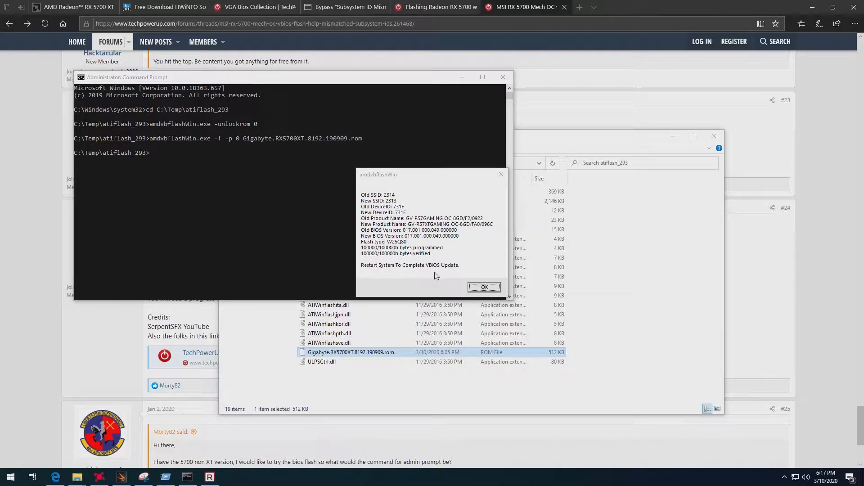
{"action": "left_click", "coordinate": [473, 288]}
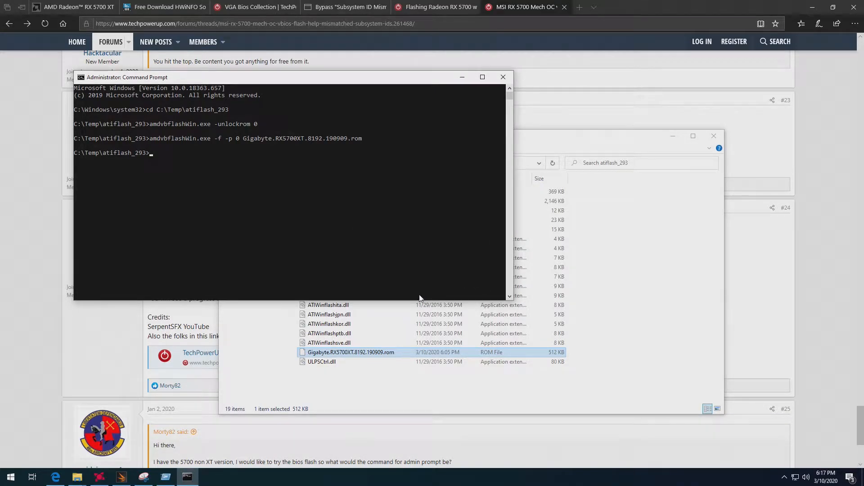
Restart Windows, forcing the apps that are still open to close.
{"action": "left_click", "coordinate": [10, 476]}
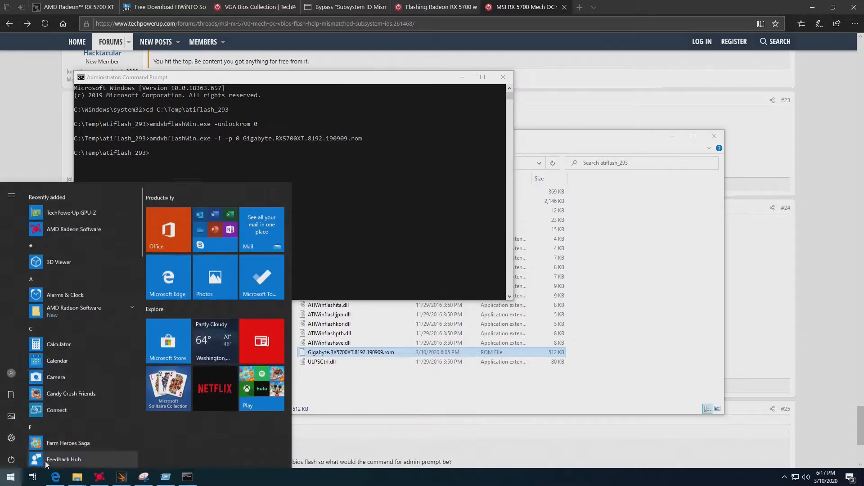
{"action": "left_click", "coordinate": [11, 459]}
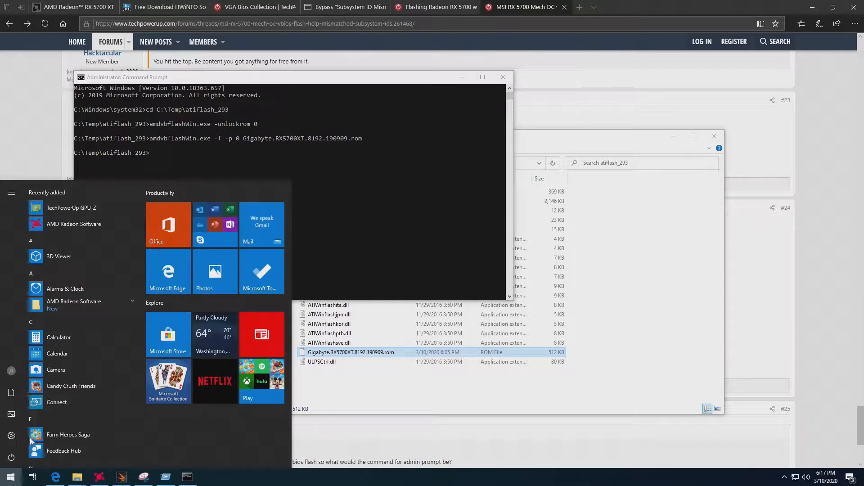
{"action": "left_click", "coordinate": [30, 437]}
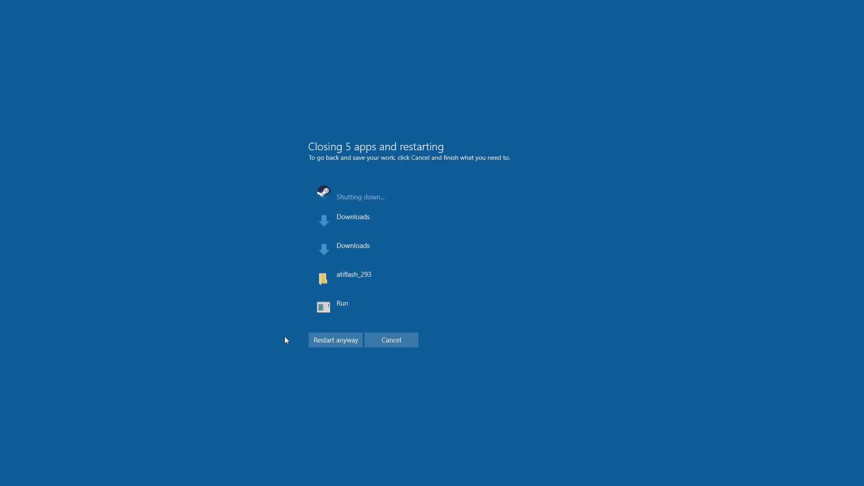
{"action": "left_click", "coordinate": [340, 344]}
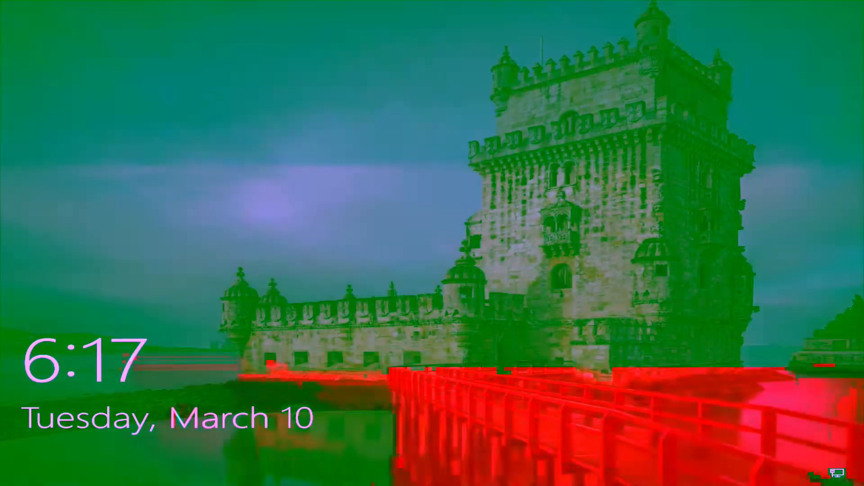
Dismiss the lock screen and sign in to Windows with the account password.
{"action": "key", "text": "space"}
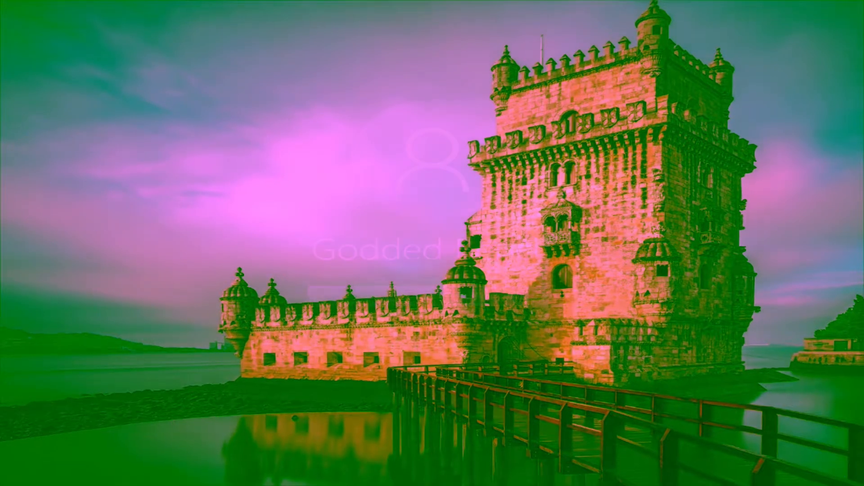
{"action": "type", "text": "••••••••"}
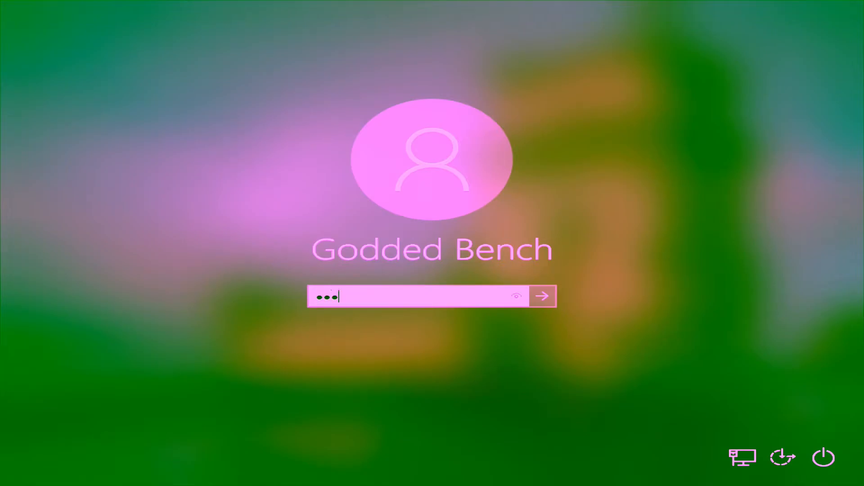
{"action": "key", "text": "Return"}
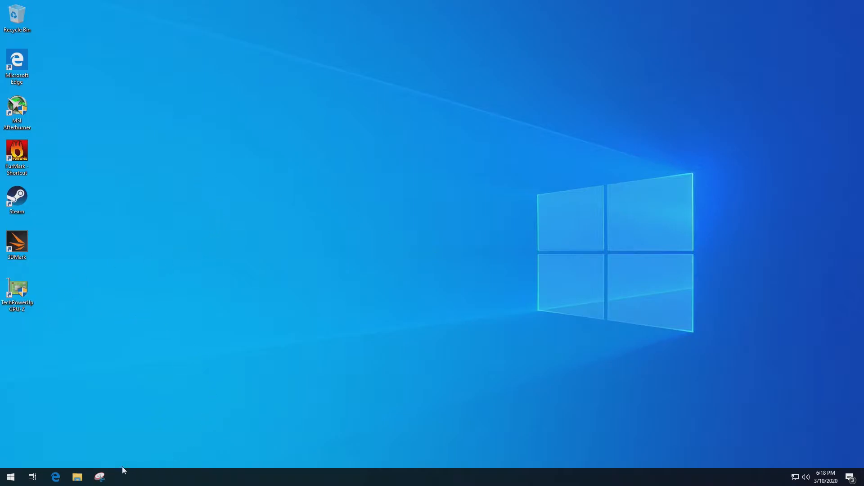
Launch TechPowerUp GPU-Z to inspect the flashed graphics card.
{"action": "double_click", "coordinate": [18, 297]}
{"action": "left_click", "coordinate": [385, 298]}
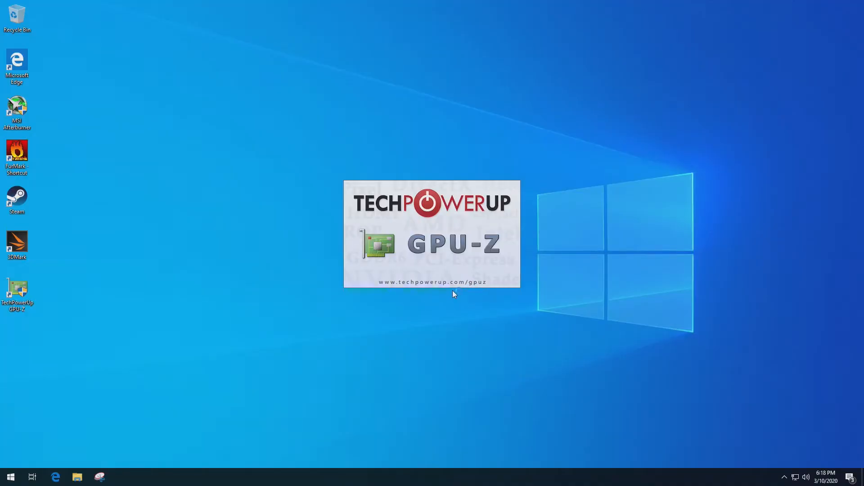
{"action": "mouse_move", "coordinate": [455, 290]}
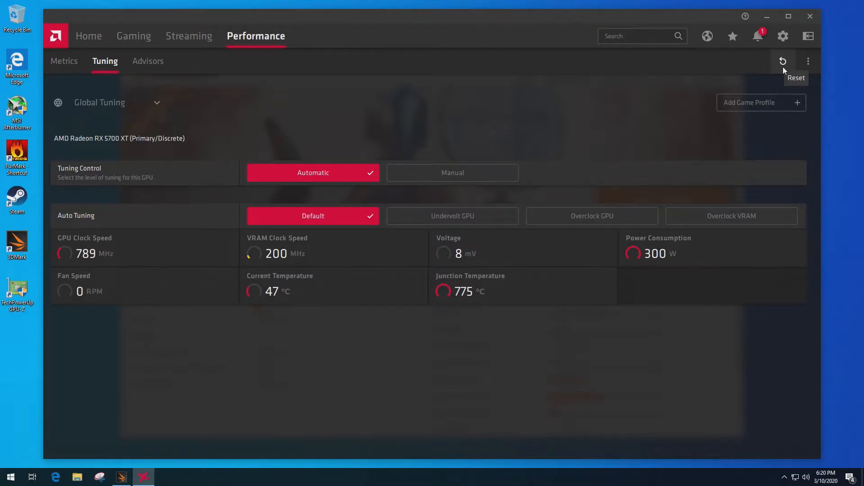
Reset the Radeon Software tuning settings to default, and switch to 3DMark to start the benchmark.
{"action": "left_click", "coordinate": [782, 61]}
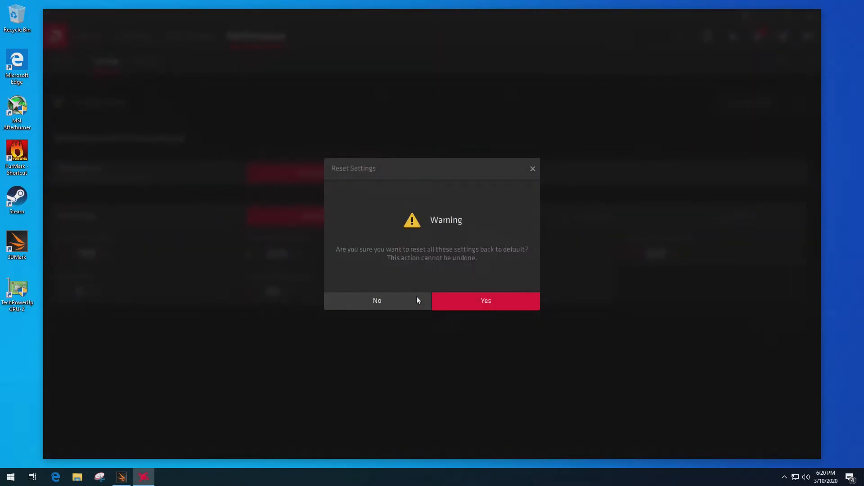
{"action": "left_click", "coordinate": [469, 299]}
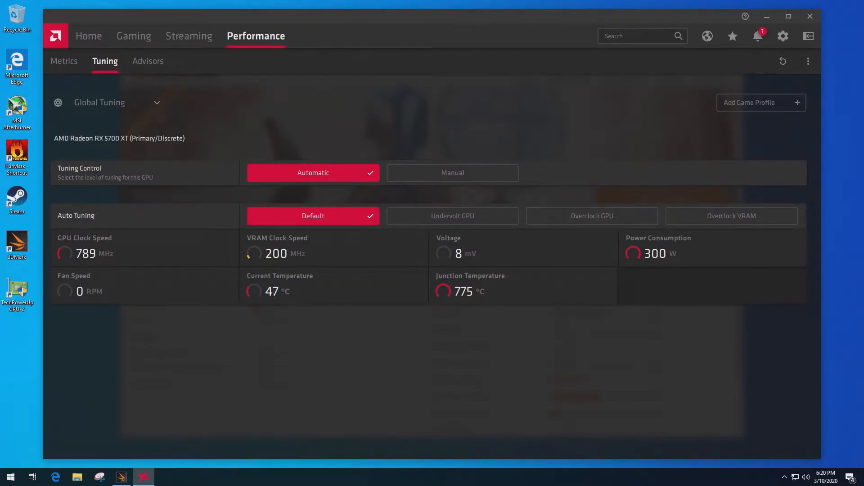
{"action": "left_click", "coordinate": [121, 477]}
{"action": "left_click", "coordinate": [639, 200]}
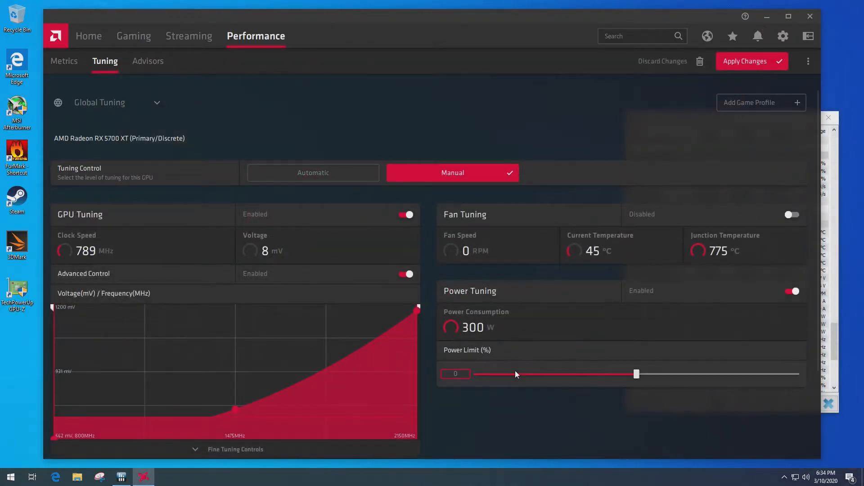
Set the Power Limit to -15% in Radeon Software's manual tuning and apply the change.
{"action": "left_click_drag", "start_coordinate": [451, 374], "coordinate": [505, 387]}
{"action": "type", "text": "-15"}
{"action": "key", "text": "Return"}
{"action": "left_click", "coordinate": [751, 61]}
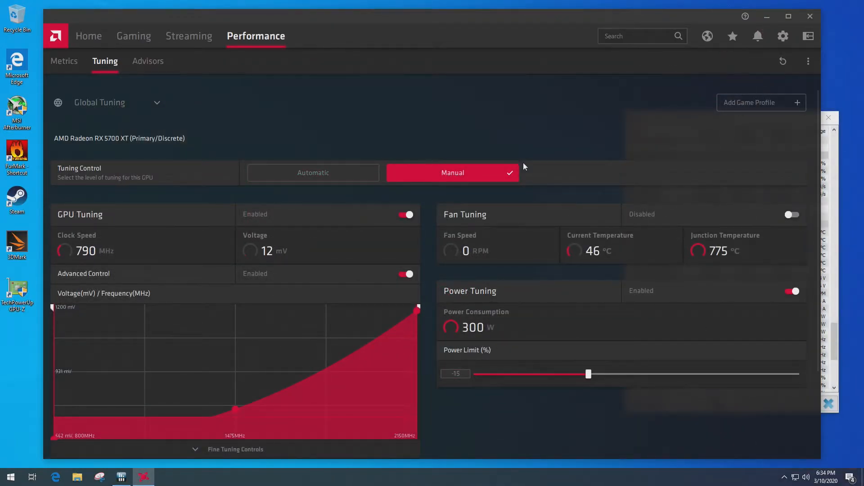
Open 3DMark and run the custom Time Spy benchmark with the reduced power limit.
{"action": "double_click", "coordinate": [17, 244]}
{"action": "left_click", "coordinate": [569, 72]}
{"action": "left_click", "coordinate": [396, 216]}
{"action": "left_click", "coordinate": [657, 201]}
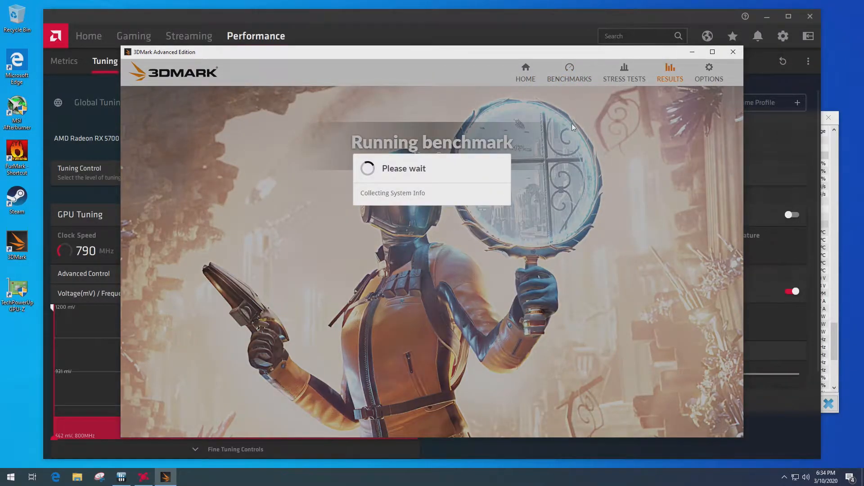
{"action": "key", "text": "Escape"}
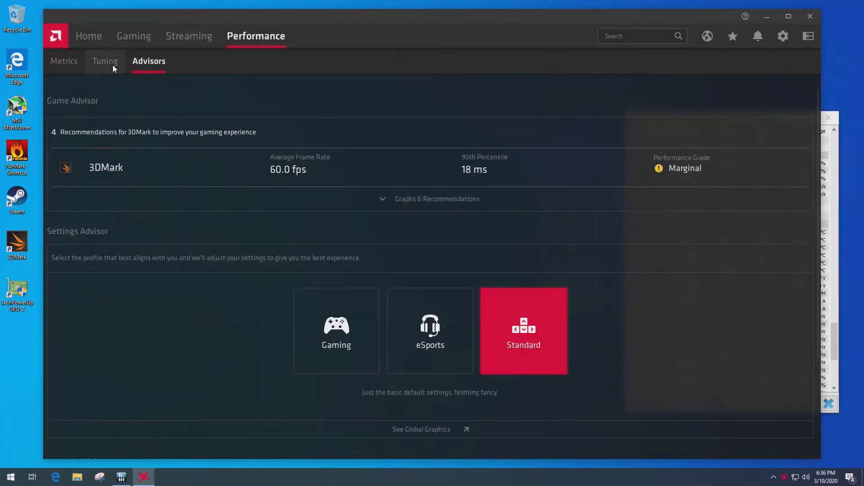
Check the global tuning settings in Radeon Software and run the custom Time Spy benchmark in 3DMark again.
{"action": "left_click", "coordinate": [108, 63]}
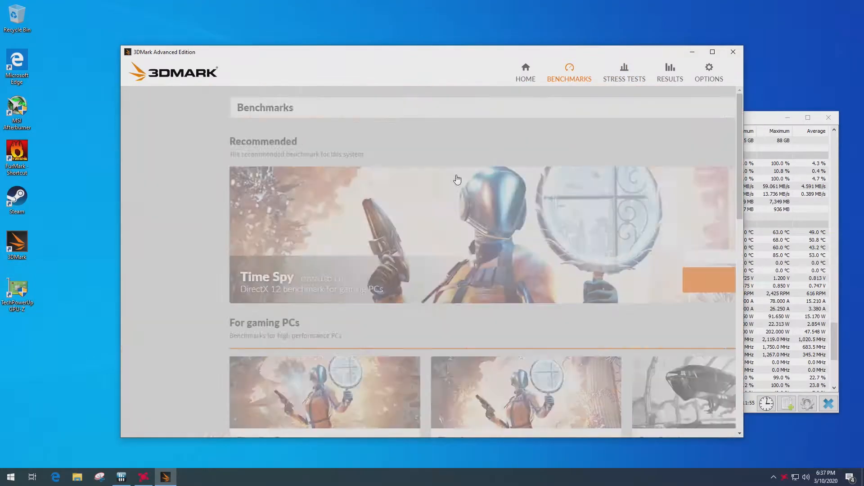
{"action": "left_click", "coordinate": [657, 199]}
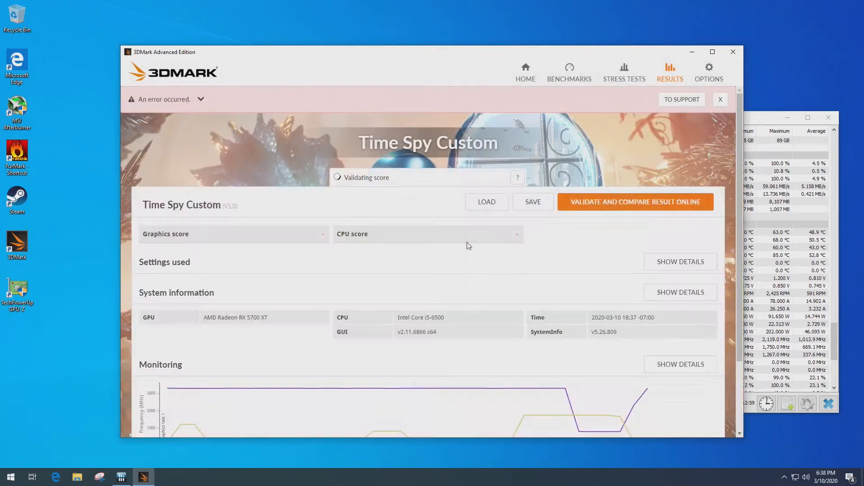
Restart Windows through the advanced Startup Settings into Safe Mode and sign in with the account password.
{"action": "left_click", "coordinate": [11, 457]}
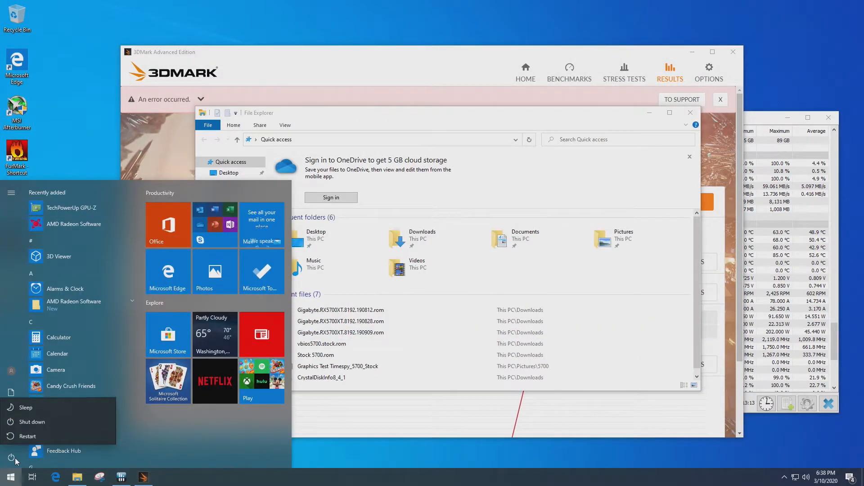
{"action": "left_click", "coordinate": [36, 434]}
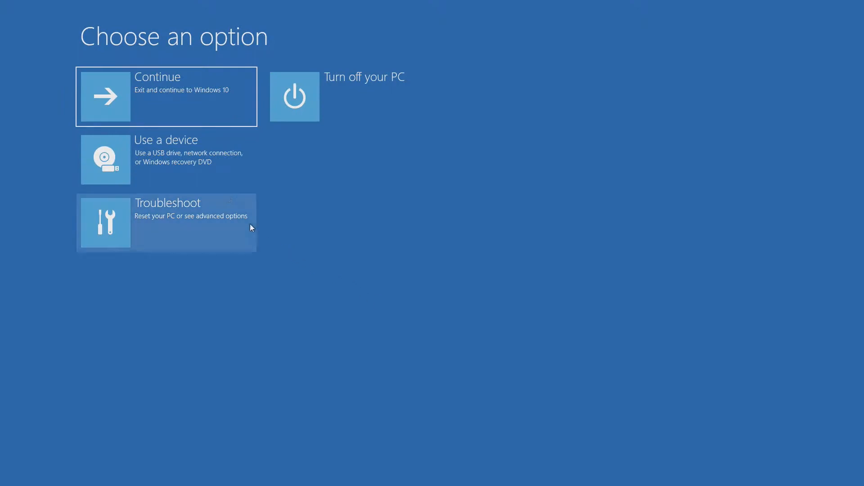
{"action": "left_click", "coordinate": [192, 212]}
{"action": "left_click", "coordinate": [175, 150]}
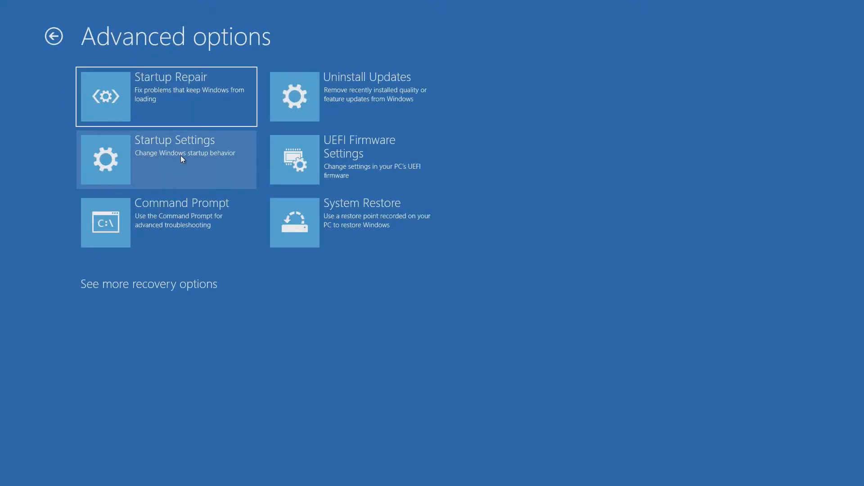
{"action": "left_click", "coordinate": [182, 158]}
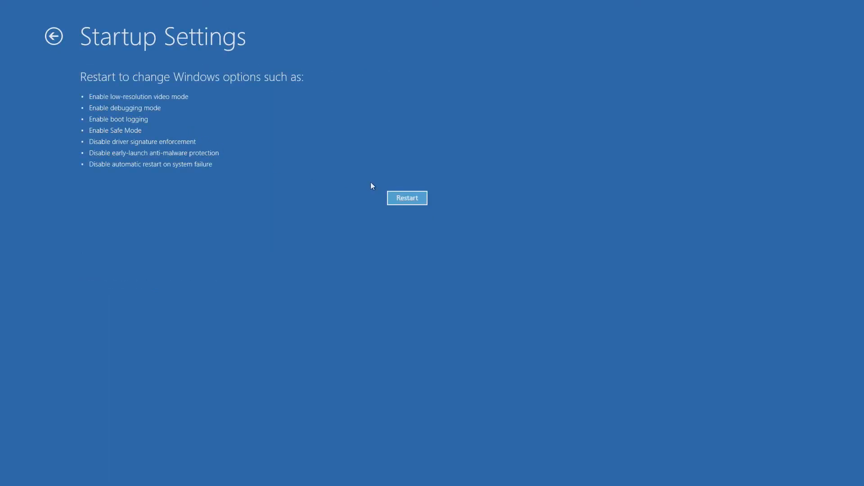
{"action": "left_click", "coordinate": [408, 198]}
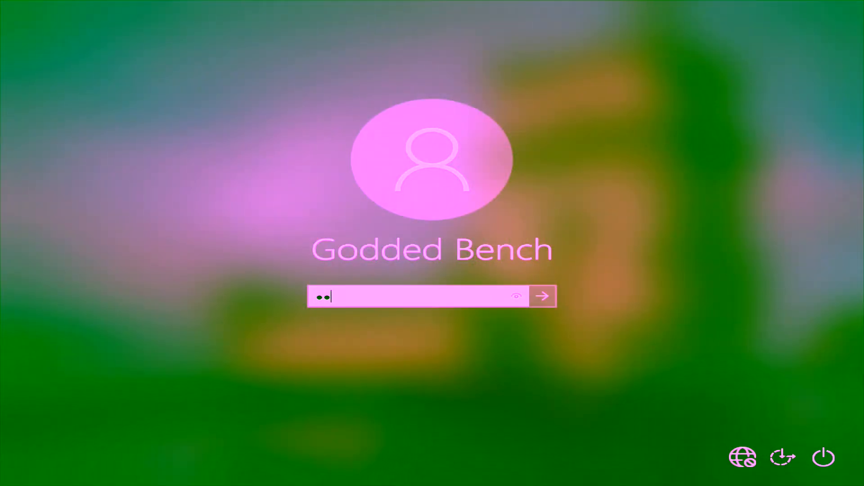
{"action": "key", "text": "Return"}
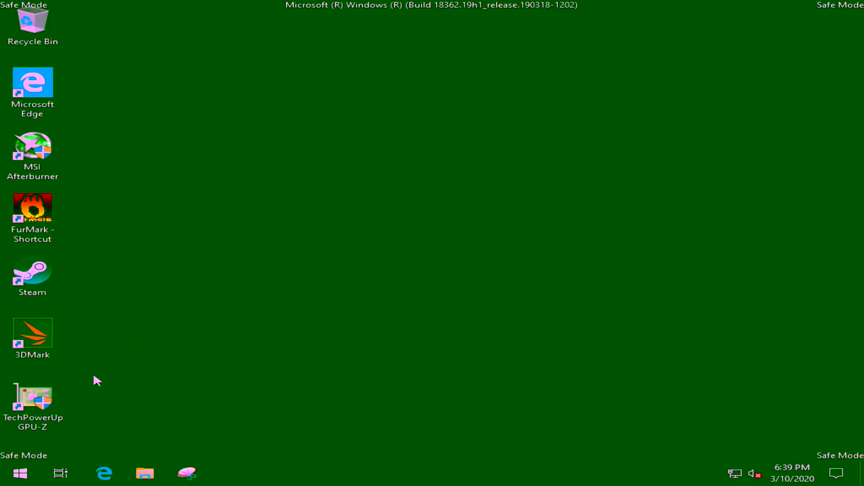
Launch Display Driver Uninstaller from the DDU v18.0.2.2 folder in Downloads.
{"action": "left_click", "coordinate": [145, 474]}
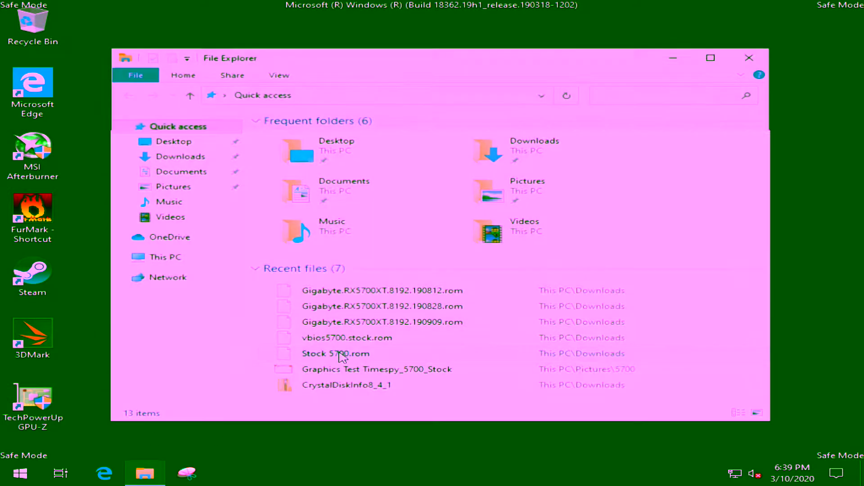
{"action": "left_click", "coordinate": [182, 158]}
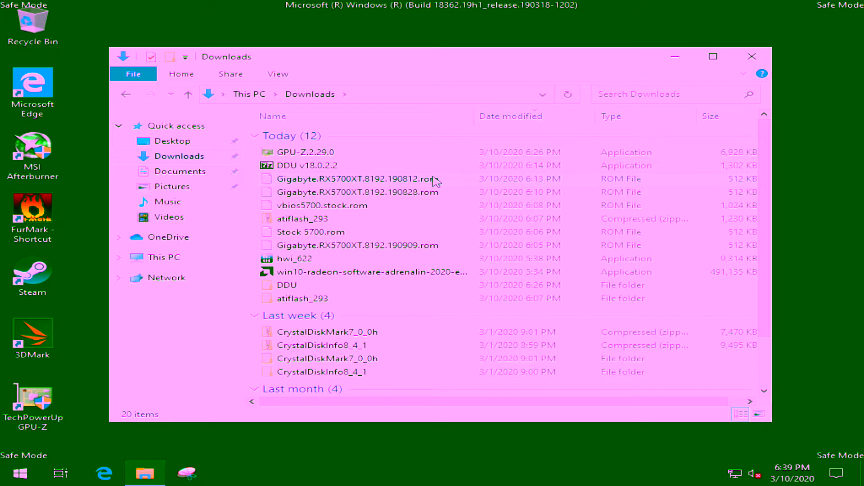
{"action": "double_click", "coordinate": [290, 285]}
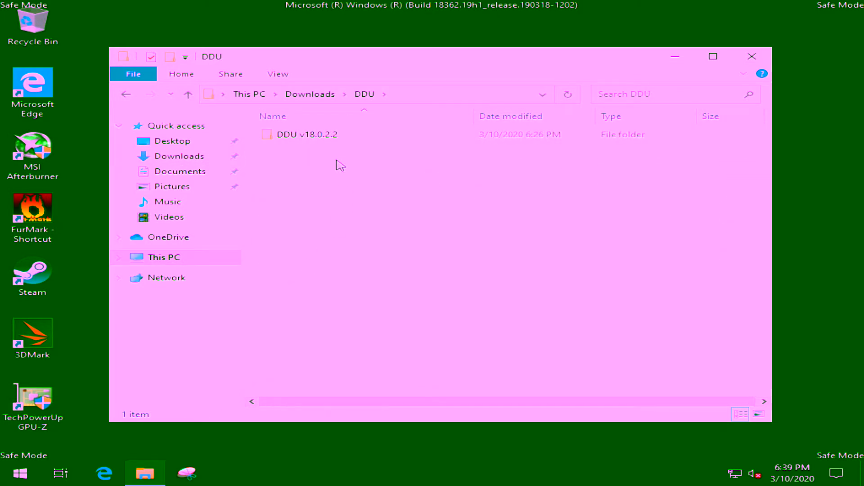
{"action": "double_click", "coordinate": [331, 136]}
{"action": "double_click", "coordinate": [317, 162]}
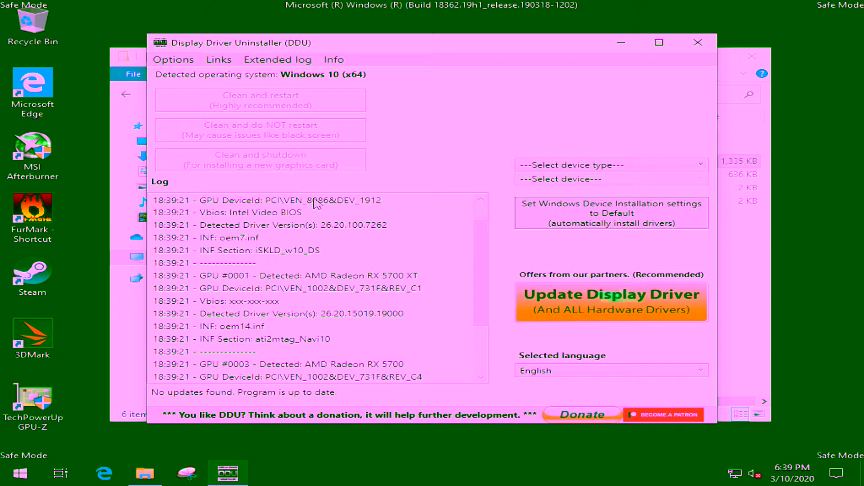
Review the detected GPUs in the DDU log, set the device type to GPU, and clean the AMD drivers with a restart.
{"action": "scroll", "coordinate": [388, 316], "scroll_direction": "down", "scroll_amount": 2}
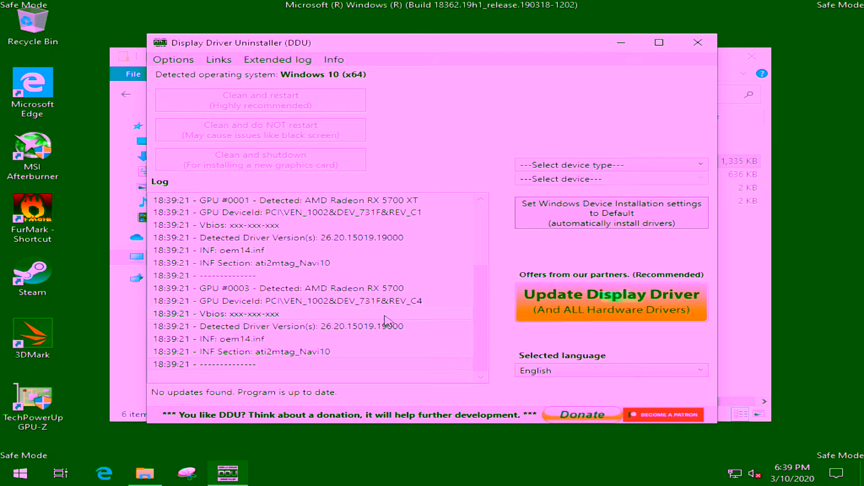
{"action": "scroll", "coordinate": [387, 316], "scroll_direction": "up", "scroll_amount": 3}
{"action": "left_click", "coordinate": [574, 166]}
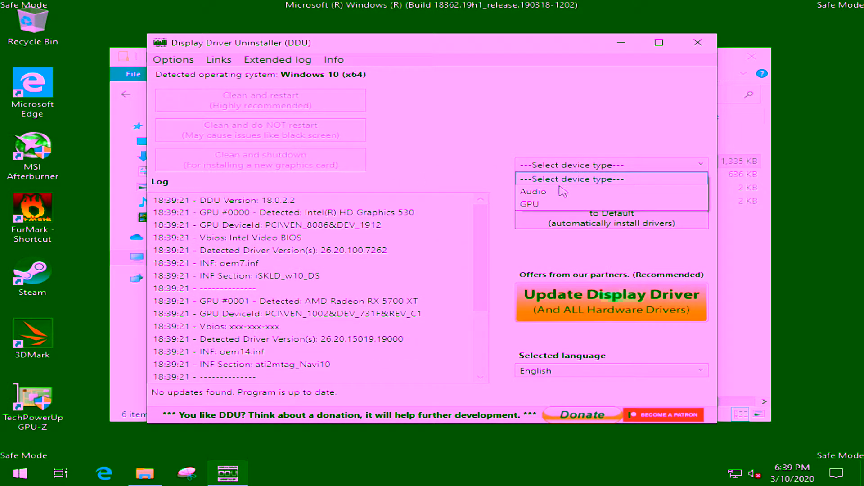
{"action": "left_click", "coordinate": [561, 204]}
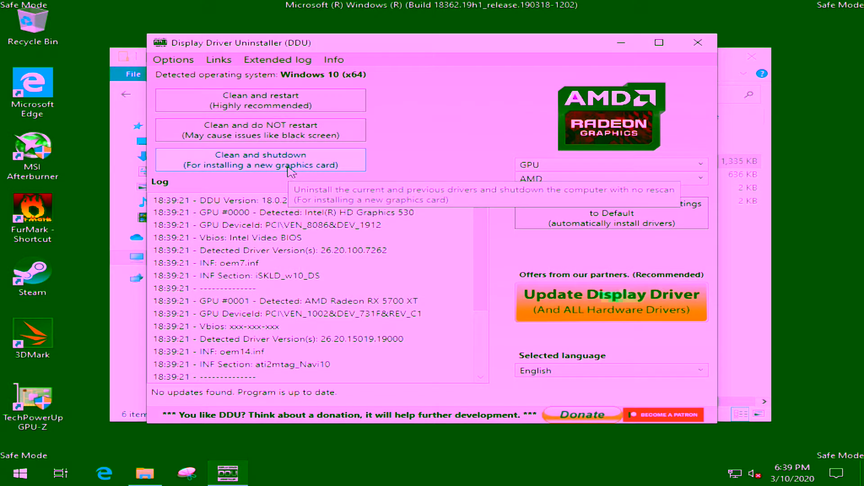
{"action": "left_click", "coordinate": [279, 101]}
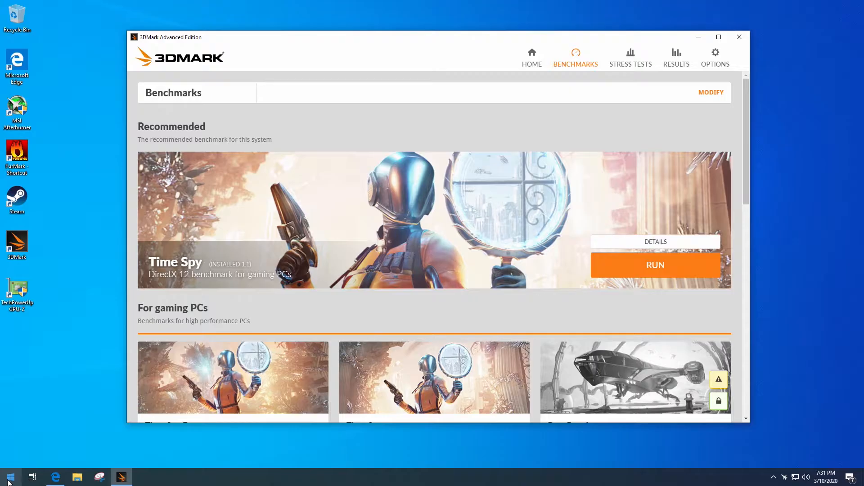
Run the automatic Undervolt GPU tuning in Radeon Software and accept its result, and check the hidden system tray icons.
{"action": "key", "text": "super"}
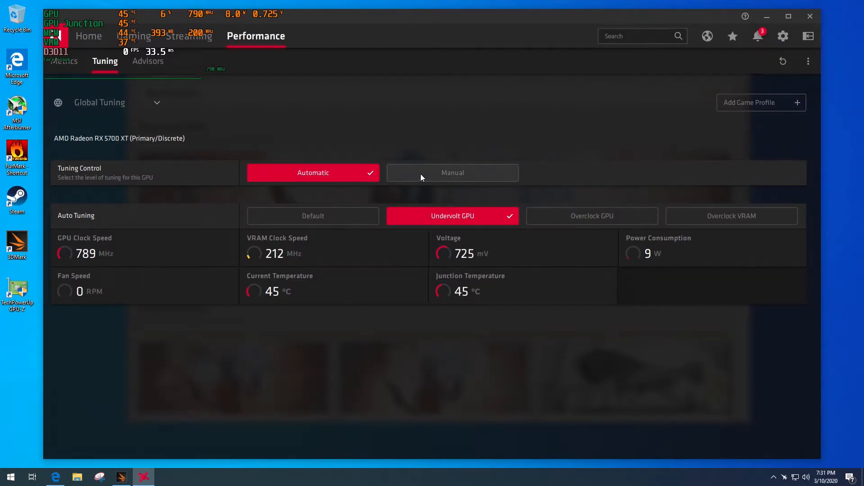
{"action": "left_click", "coordinate": [327, 223]}
{"action": "left_click", "coordinate": [453, 221]}
{"action": "left_click", "coordinate": [449, 302]}
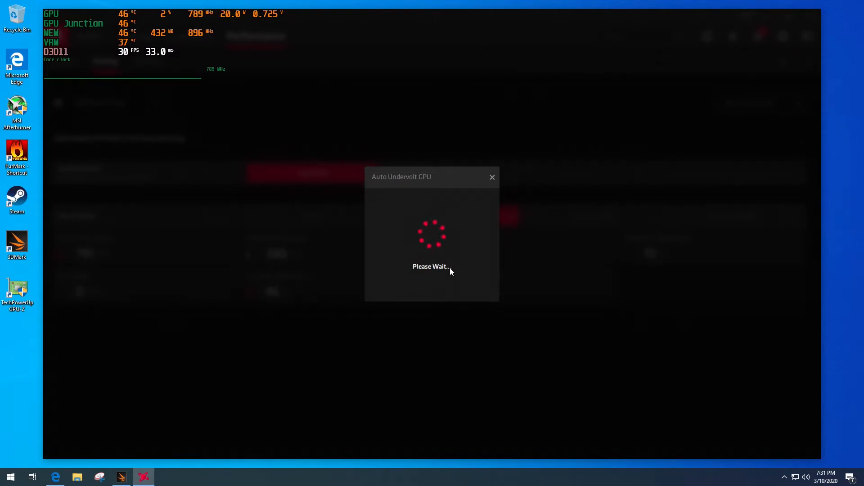
{"action": "left_click", "coordinate": [427, 301]}
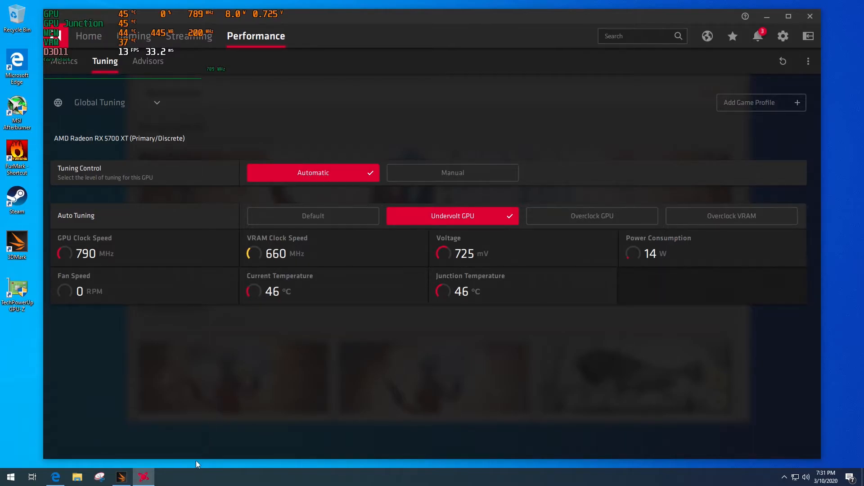
{"action": "left_click", "coordinate": [784, 477]}
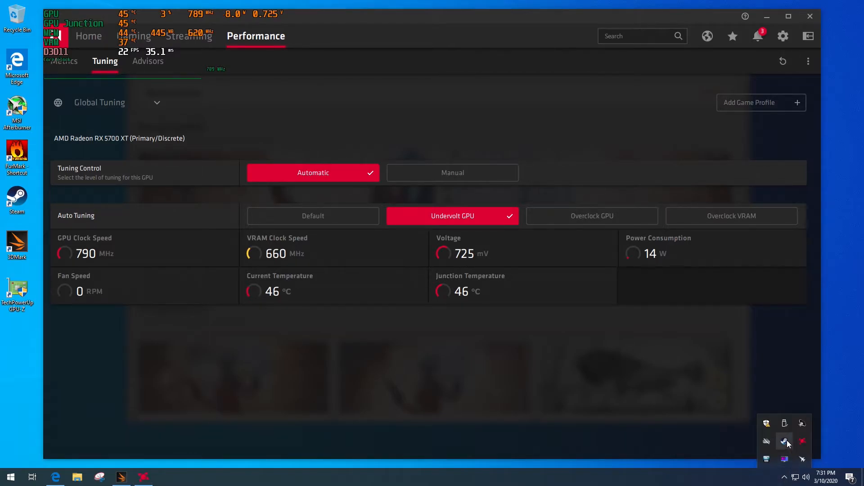
{"action": "left_click", "coordinate": [802, 459]}
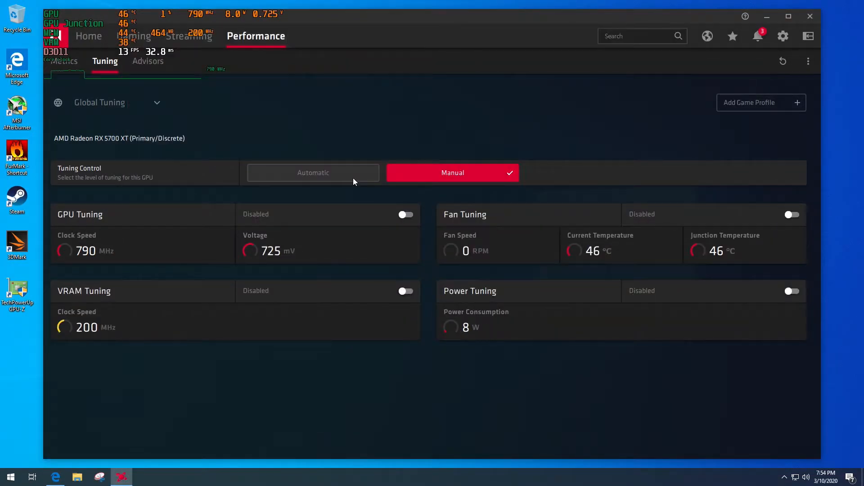
Switch Radeon Software's tuning control to Automatic and run Overclock GPU, accepting the warning and the result.
{"action": "left_click", "coordinate": [353, 177]}
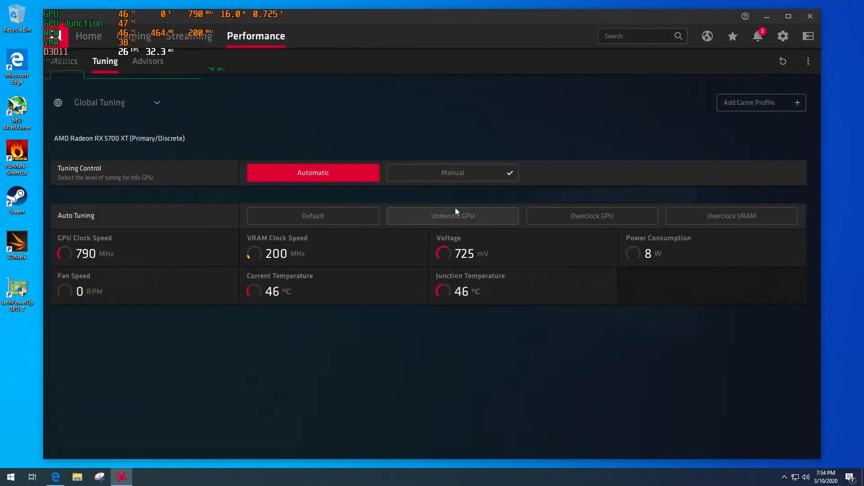
{"action": "left_click", "coordinate": [571, 214]}
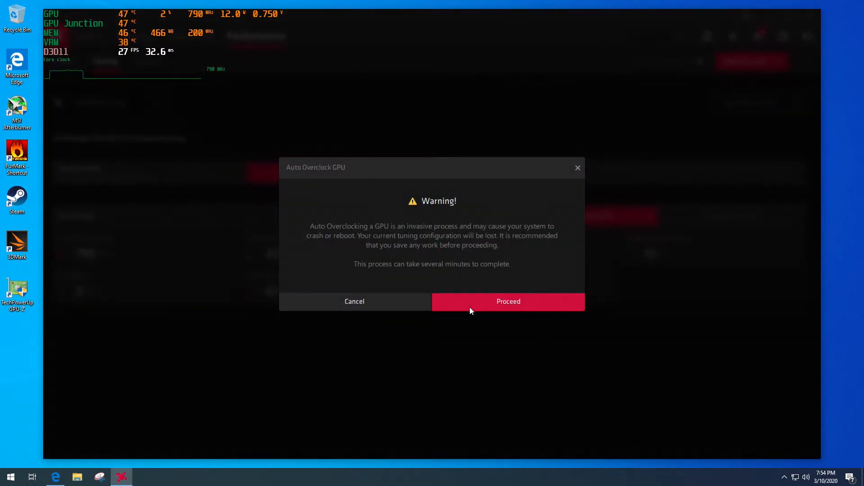
{"action": "left_click", "coordinate": [469, 306]}
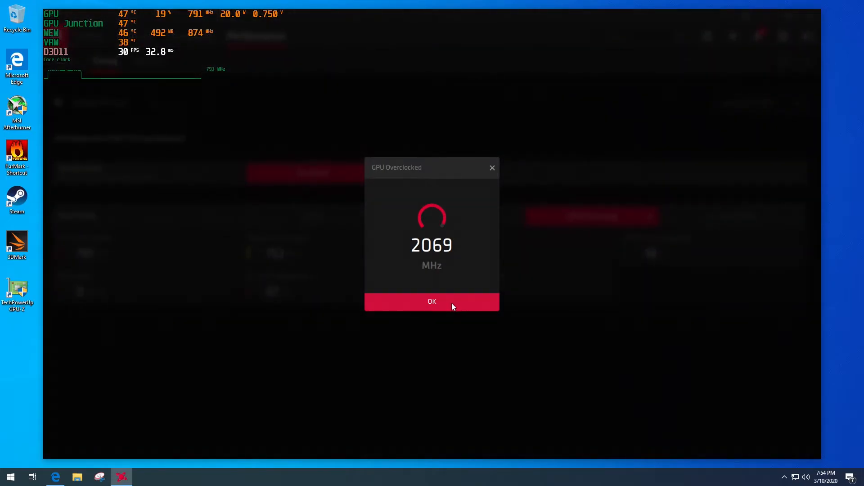
{"action": "left_click", "coordinate": [451, 302]}
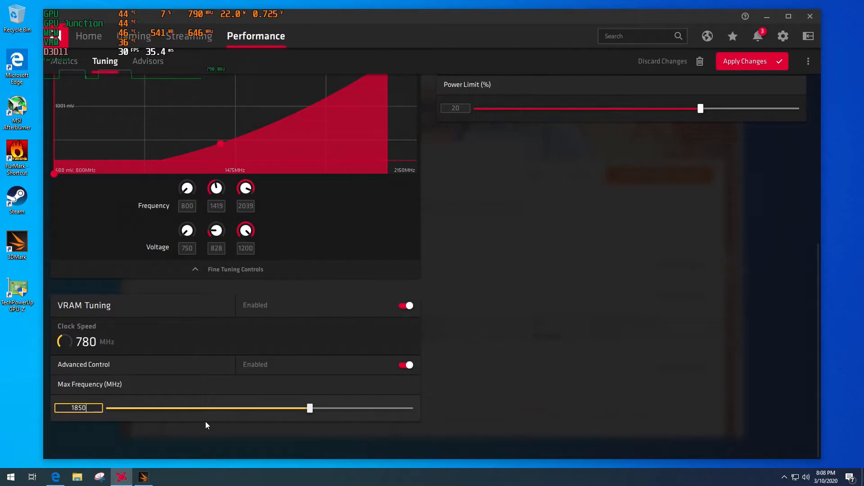
Apply a maximum VRAM frequency of 1850 MHz in Radeon Software and switch to 3DMark for the Time Spy benchmark.
{"action": "left_click", "coordinate": [763, 68]}
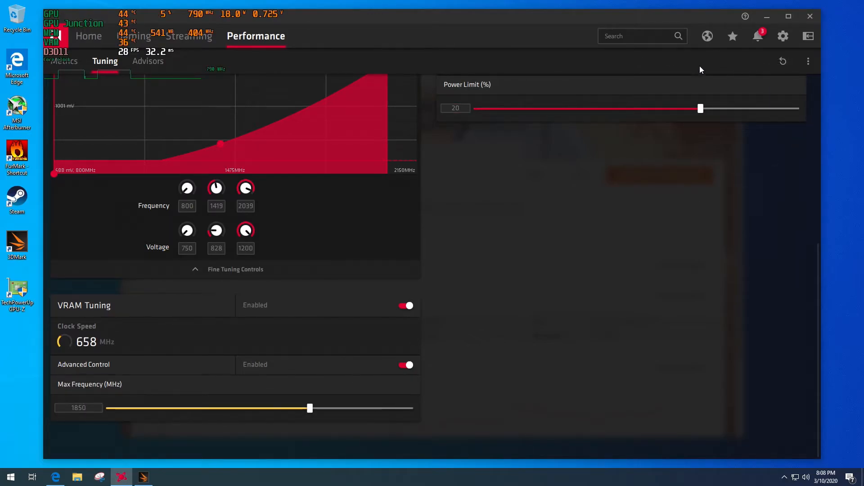
{"action": "left_click", "coordinate": [142, 479]}
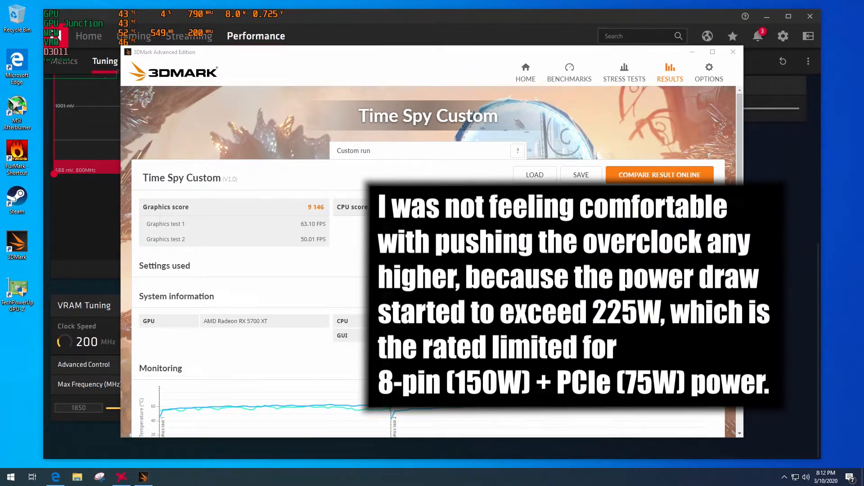
Close 3DMark and review the GPU curve, VRAM and power tuning settings in Radeon Software.
{"action": "left_click", "coordinate": [737, 56]}
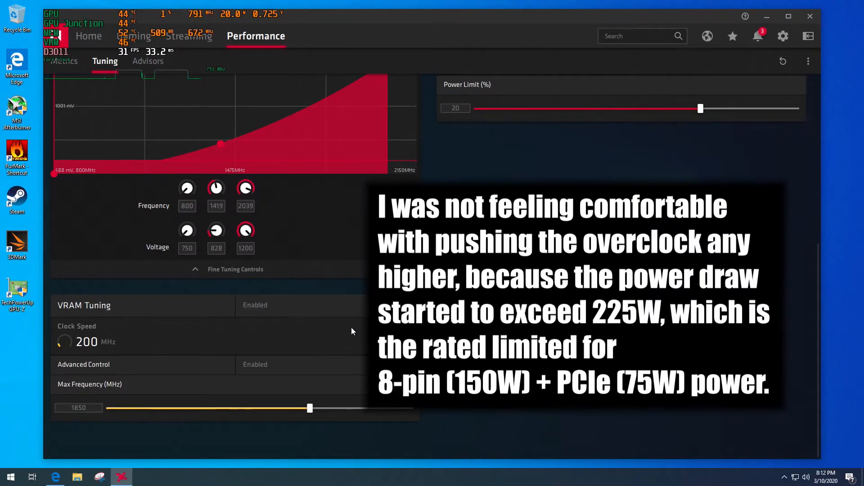
{"action": "scroll", "coordinate": [367, 303], "scroll_direction": "up", "scroll_amount": 3}
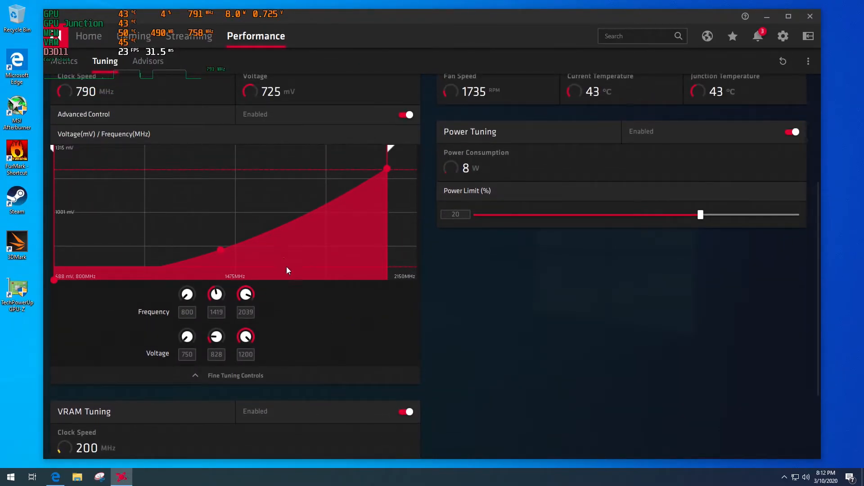
{"action": "scroll", "coordinate": [310, 335], "scroll_direction": "down", "scroll_amount": 2}
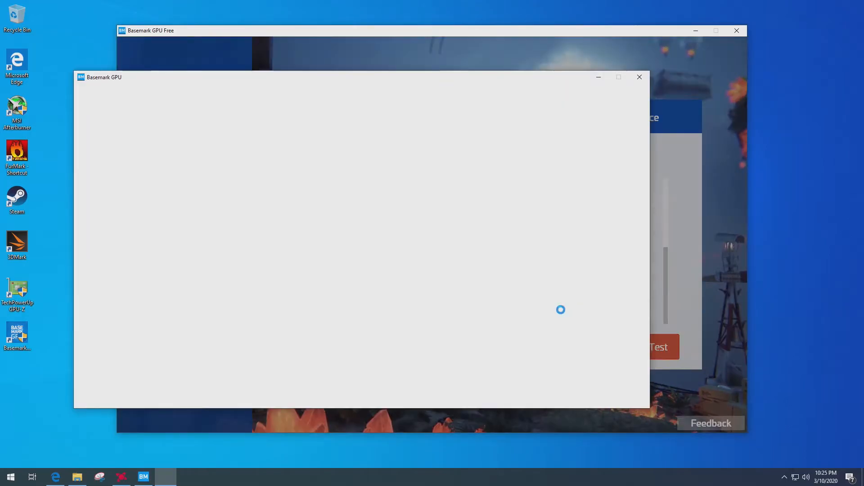
Run the Basemark GPU custom test repeatedly, including at 2560x1440 with Vulkan, High content quality and bc7 texture compression.
{"action": "left_click", "coordinate": [643, 351]}
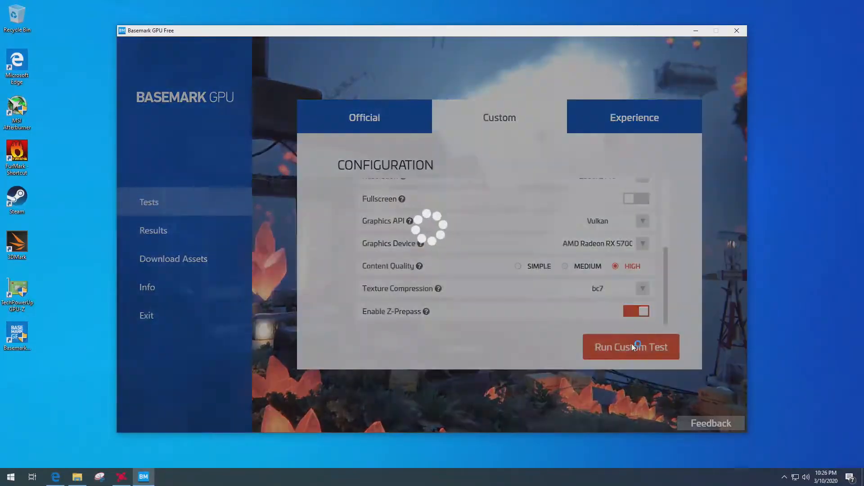
{"action": "left_click", "coordinate": [614, 350]}
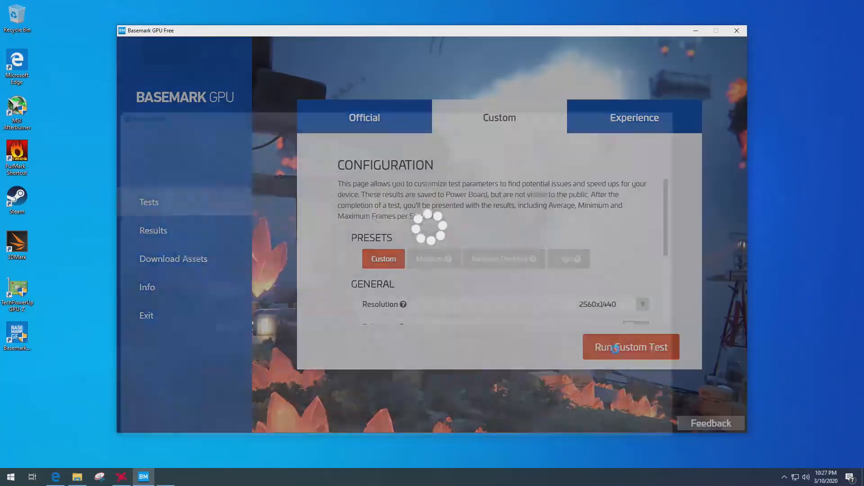
{"action": "left_click", "coordinate": [615, 349]}
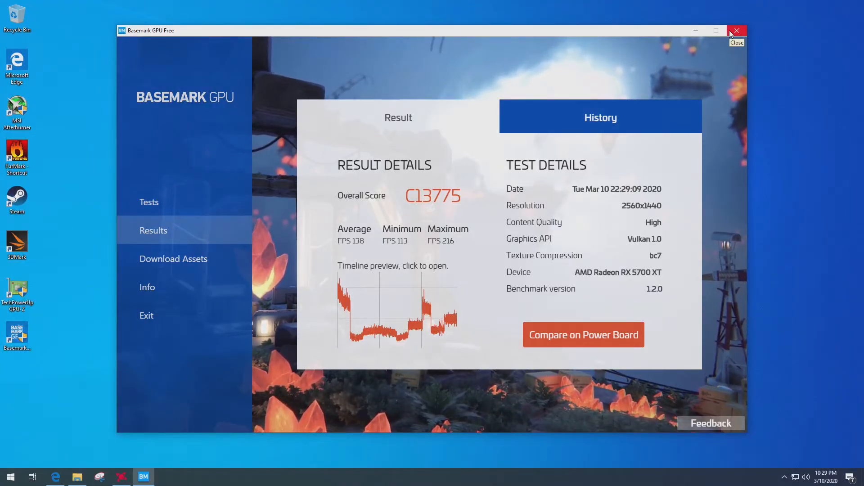
Start the FurMark GPU stress test.
{"action": "left_click", "coordinate": [498, 274]}
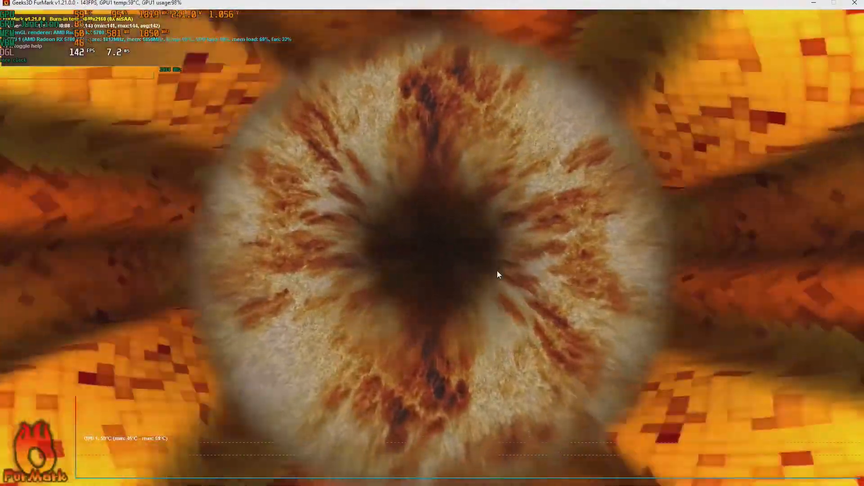